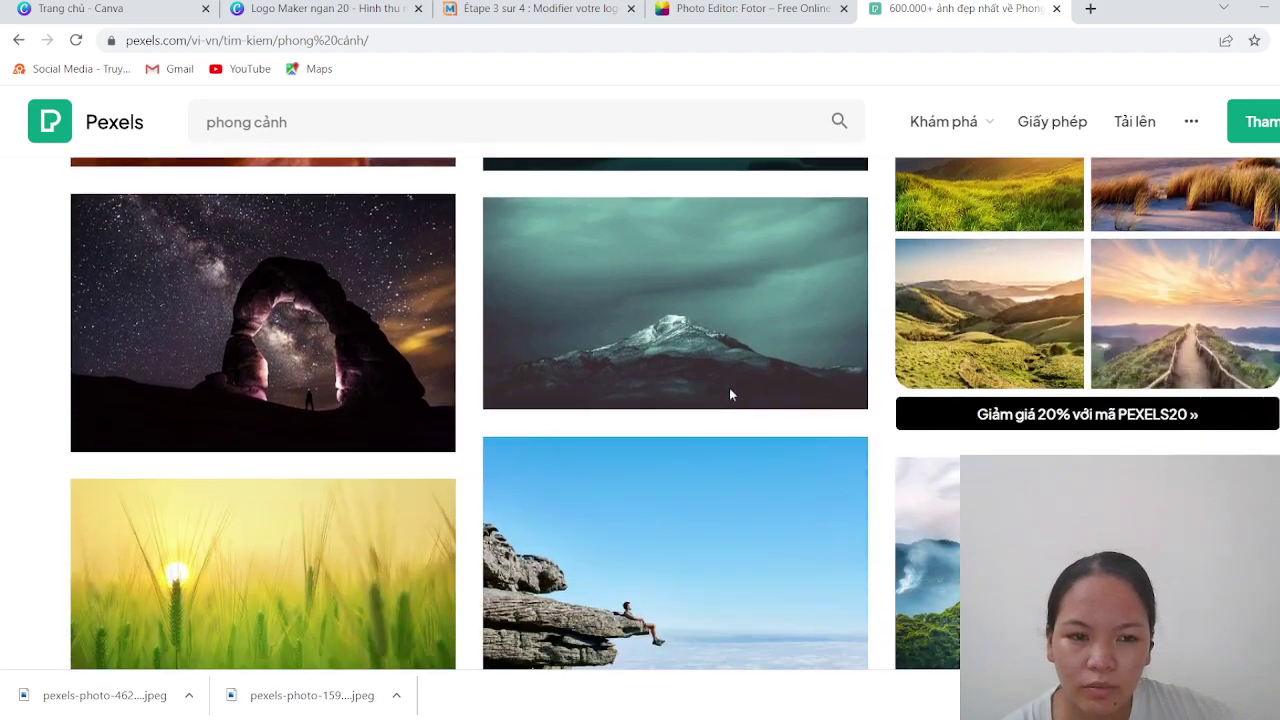
Browse the "phong cảnh" photo results and download the picture of the blue train winding through the green valley.
scroll(729, 395, "up", 2)
scroll(731, 397, "down", 5)
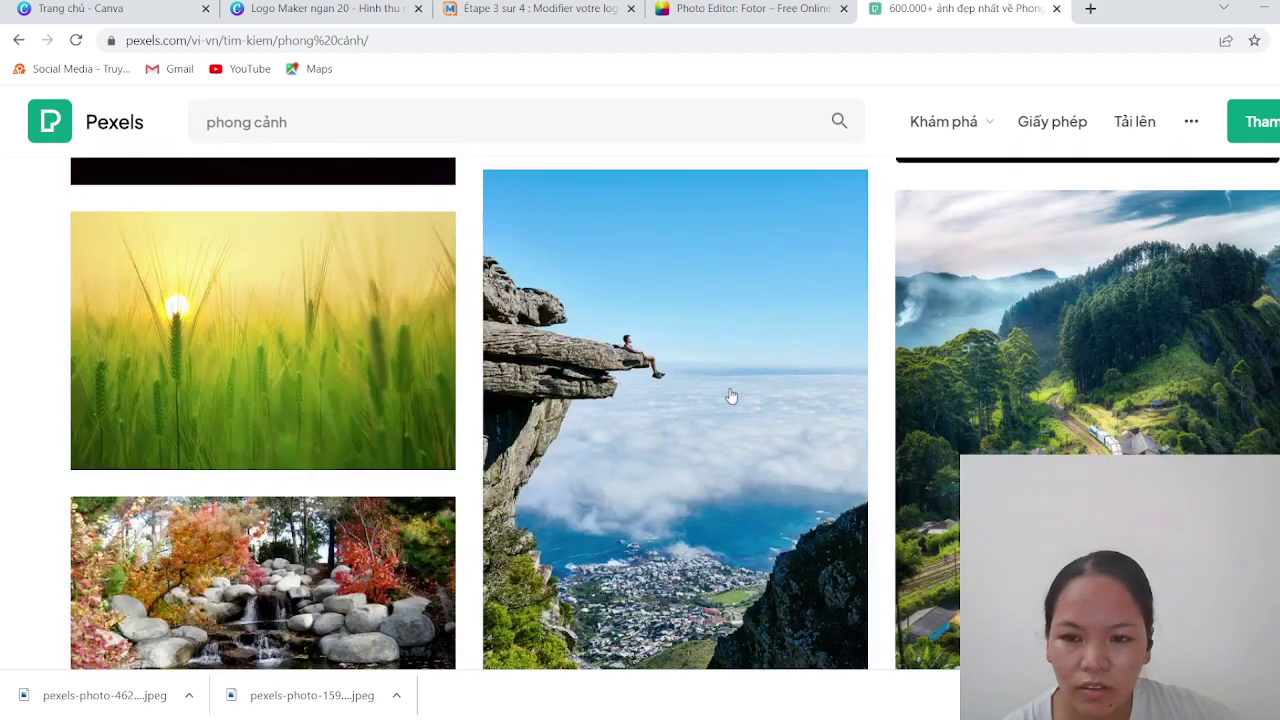
scroll(731, 397, "down", 1)
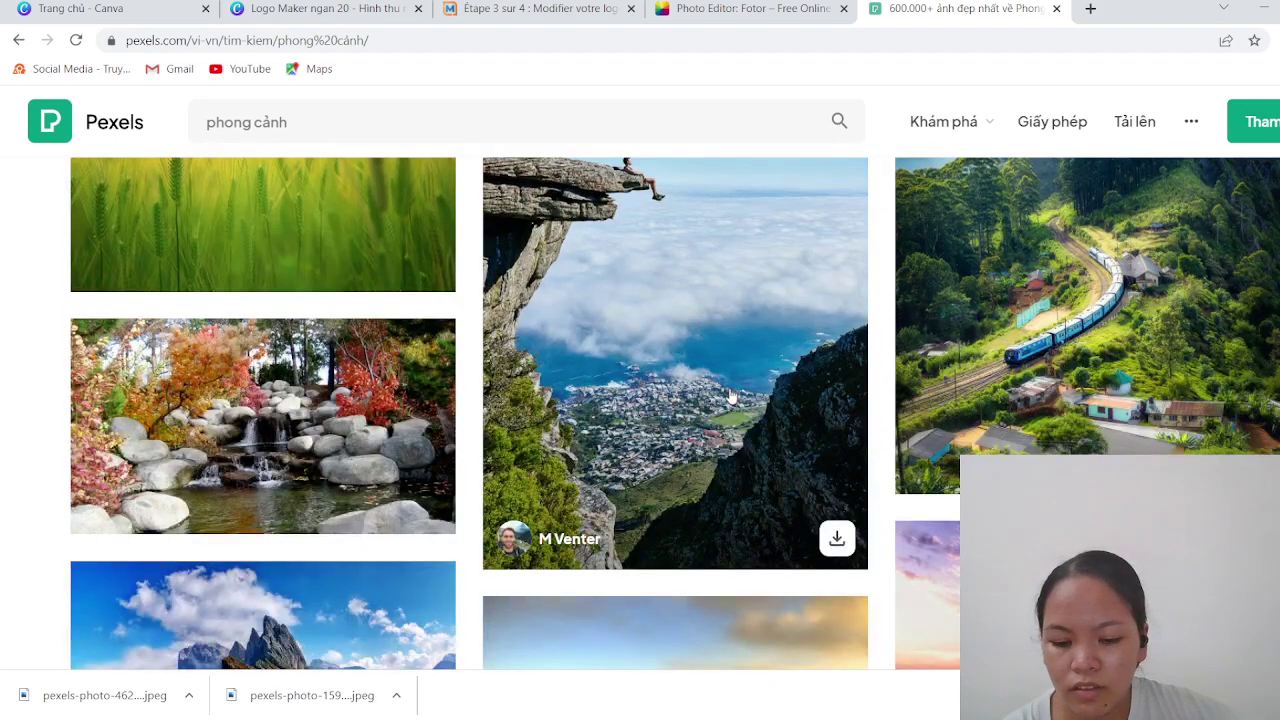
scroll(731, 397, "up", 1)
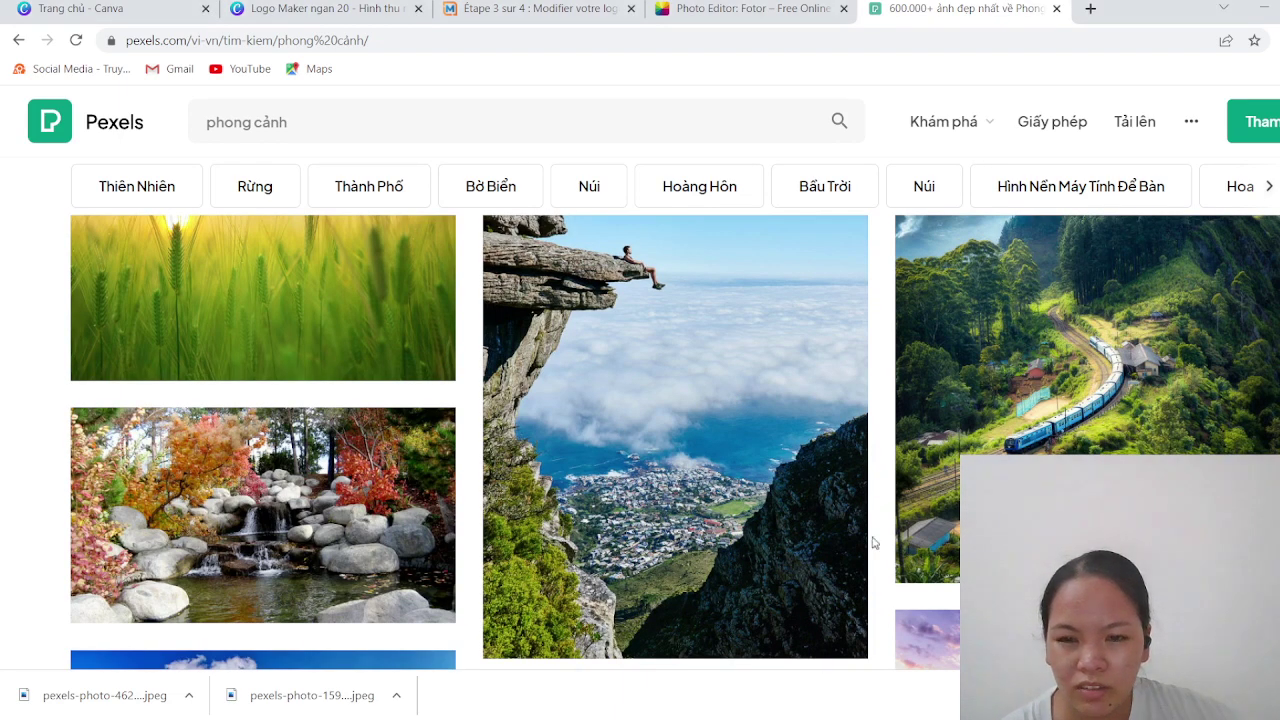
scroll(876, 543, "down", 4)
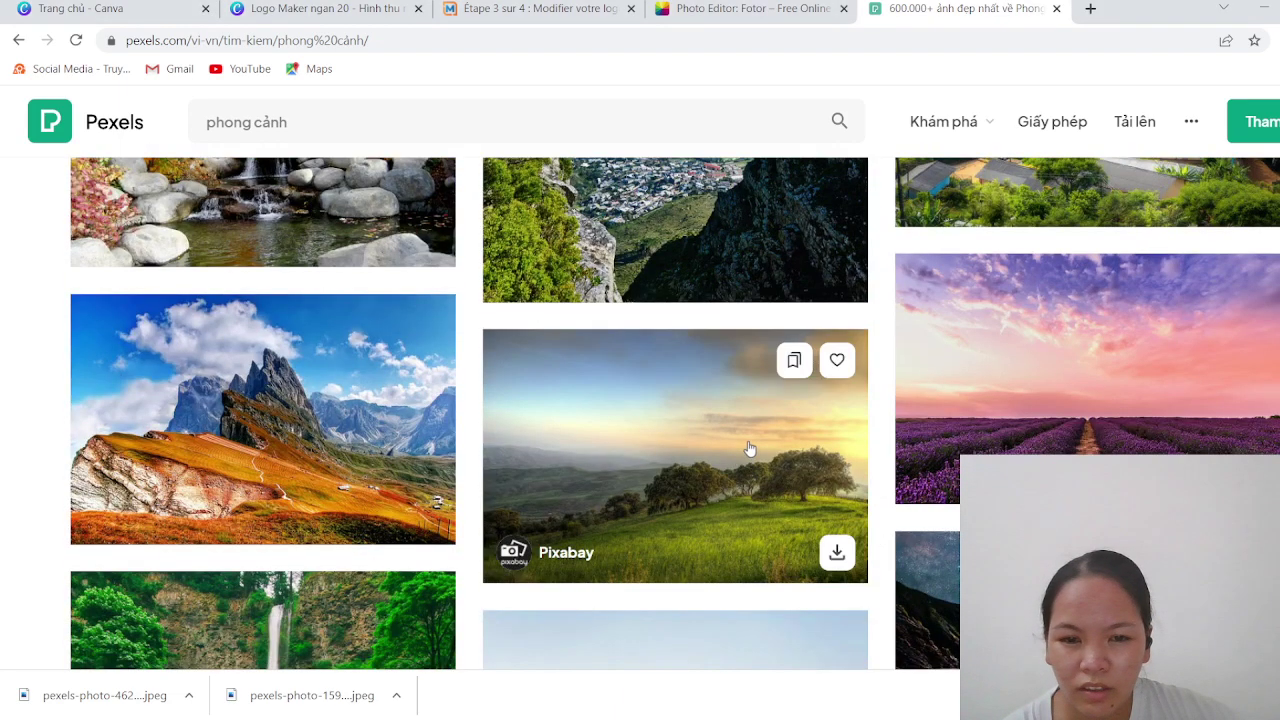
scroll(750, 448, "up", 2)
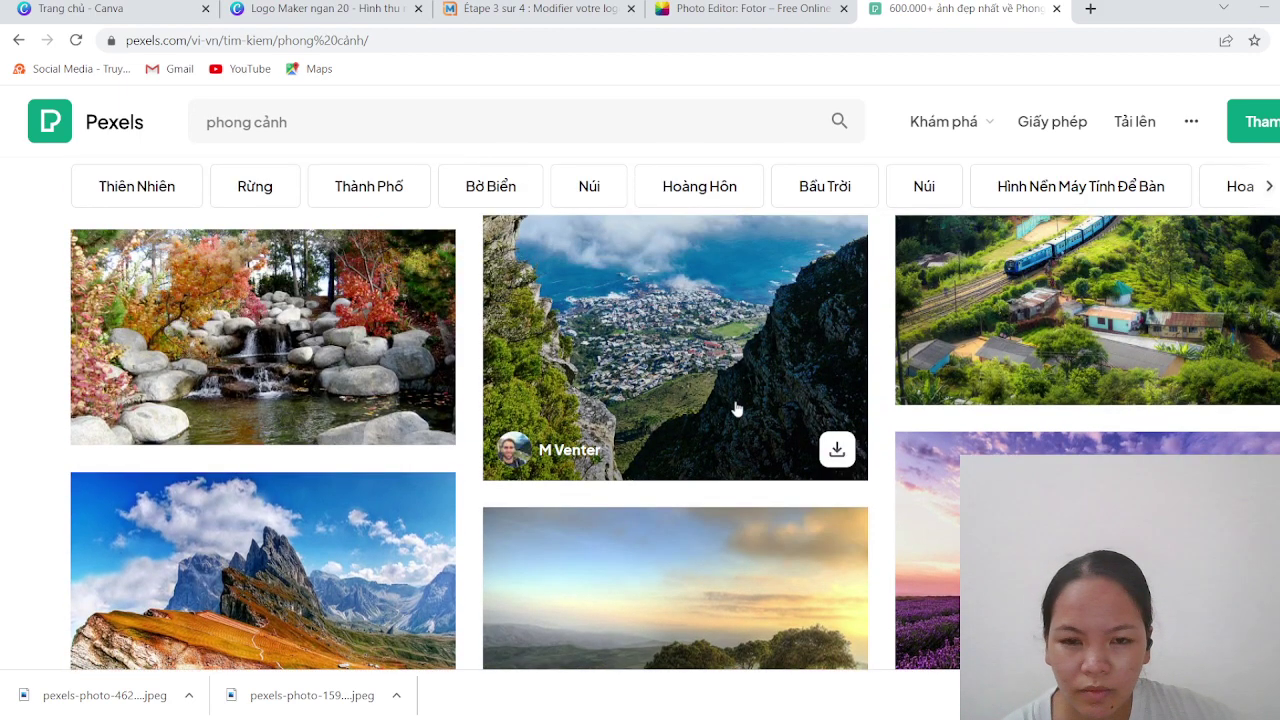
scroll(735, 410, "up", 2)
scroll(737, 409, "up", 2)
scroll(737, 409, "down", 2)
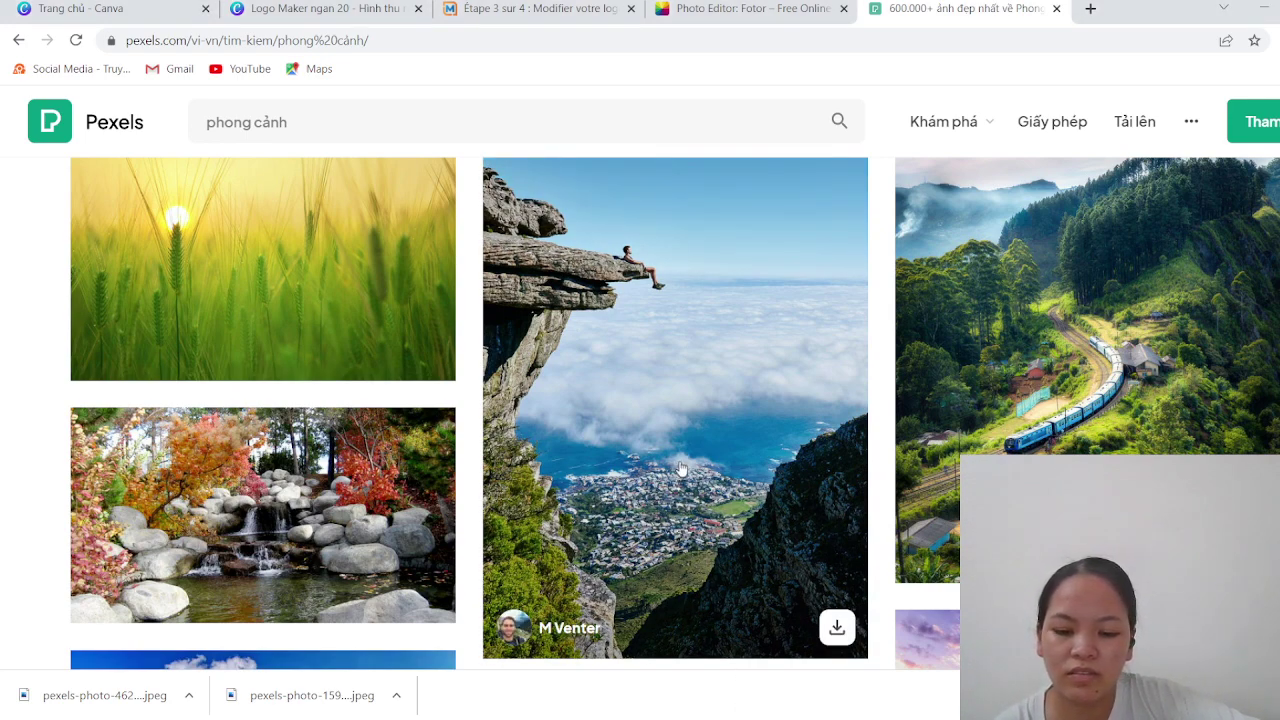
scroll(678, 468, "up", 2)
scroll(680, 468, "down", 2)
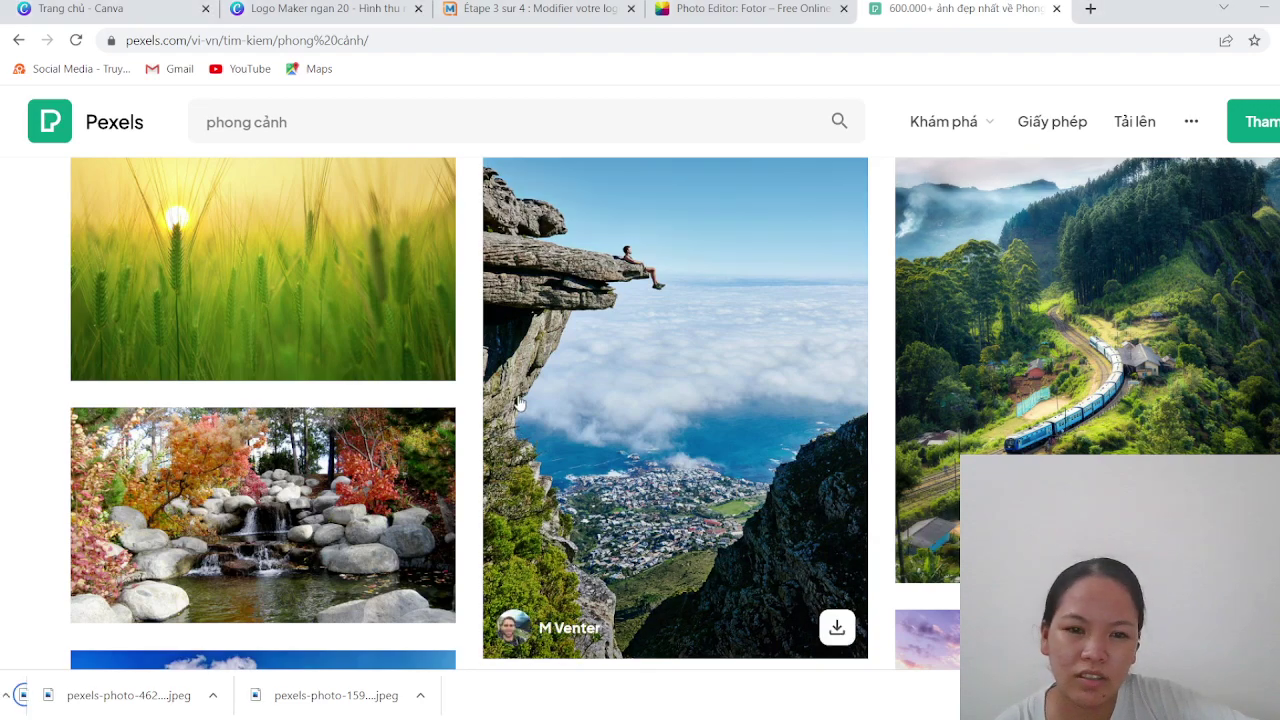
scroll(740, 506, "down", 3)
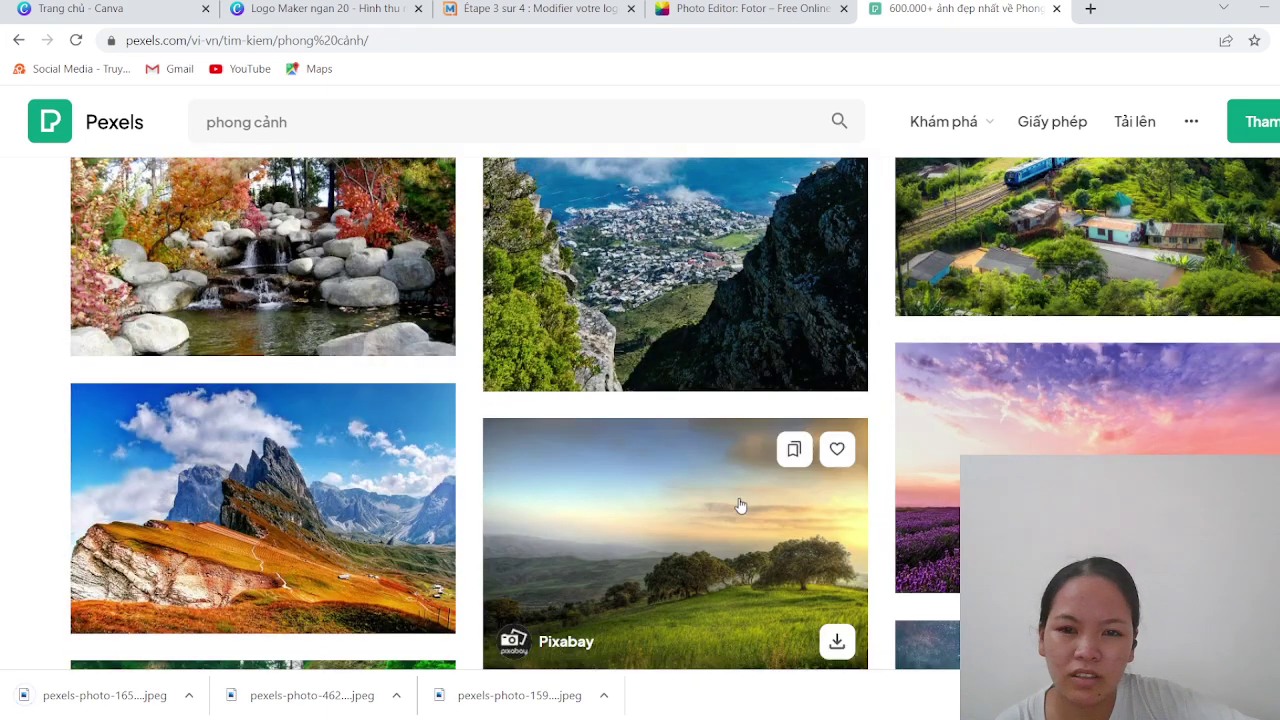
scroll(740, 506, "down", 2)
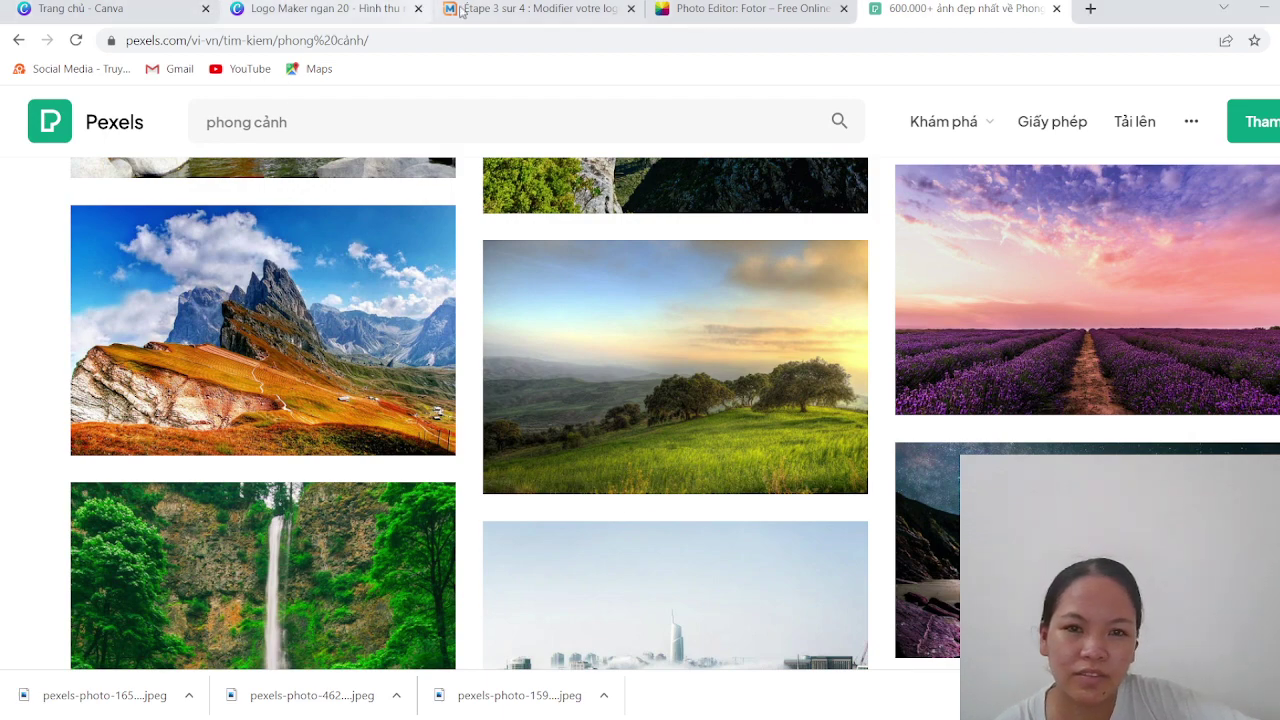
Switch to the Fotor editor and open the downloaded train photo from the computer.
left_click(675, 12)
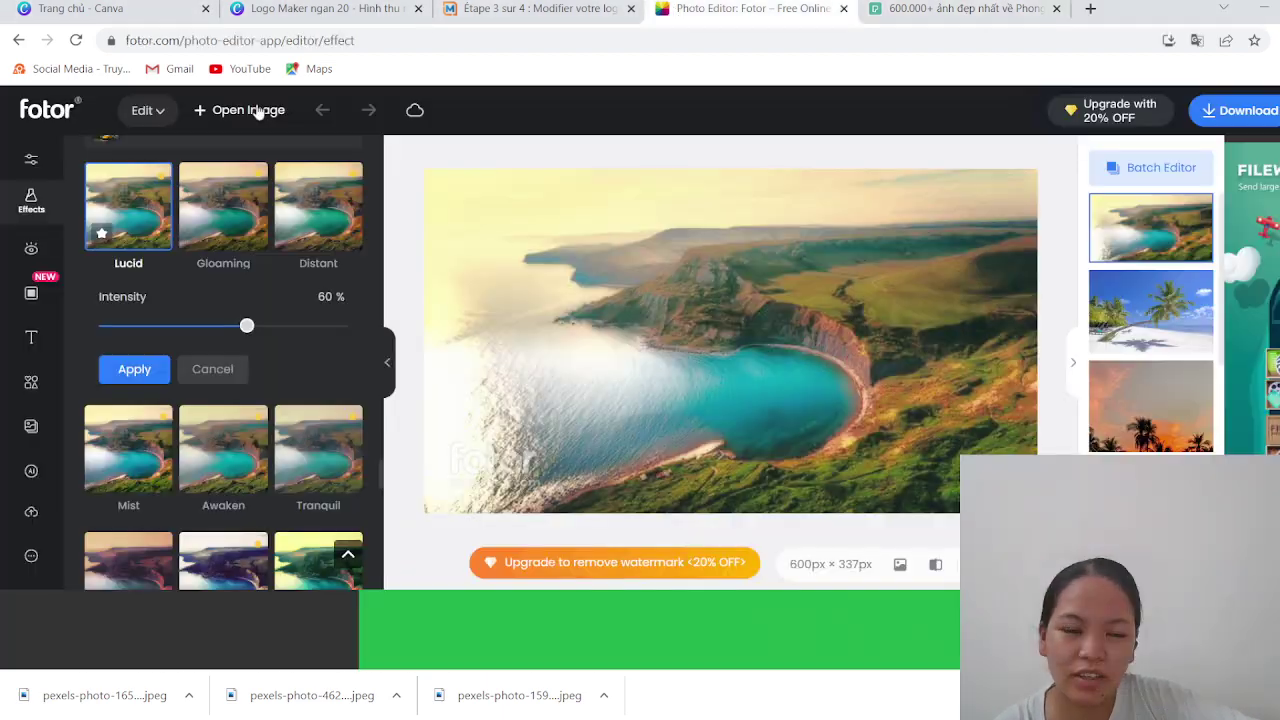
left_click(258, 112)
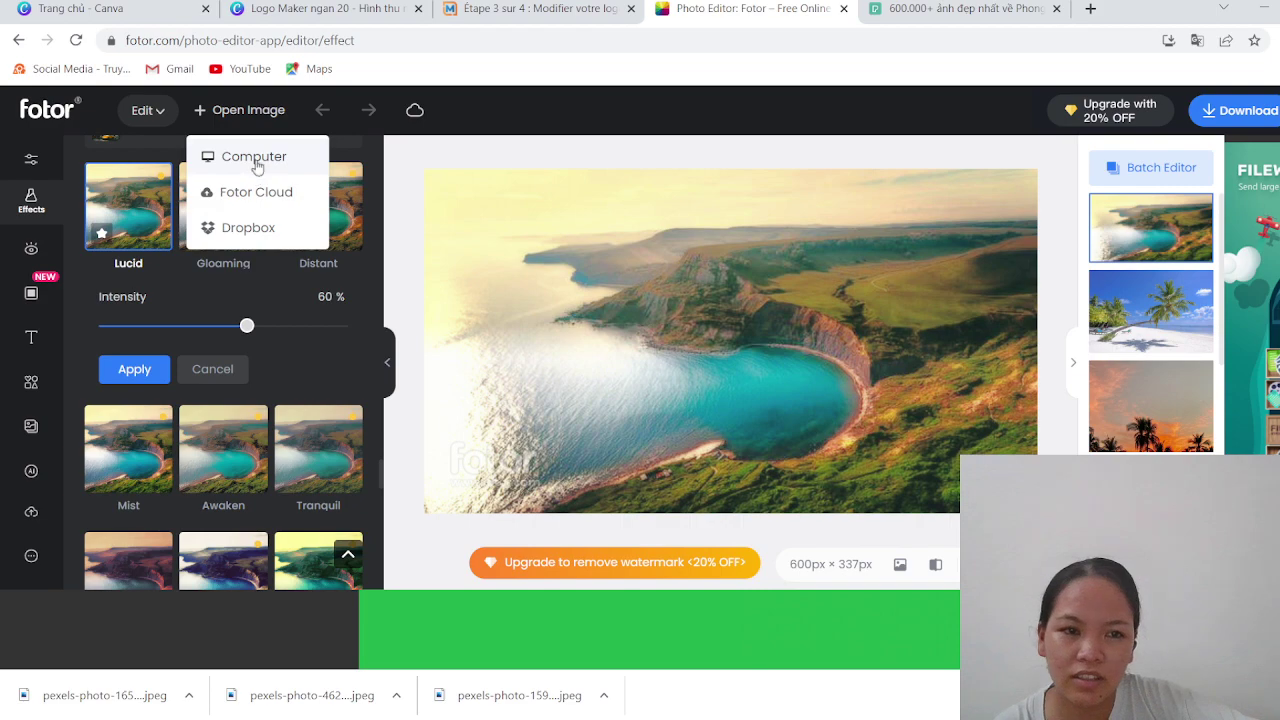
left_click(254, 177)
left_click(843, 446)
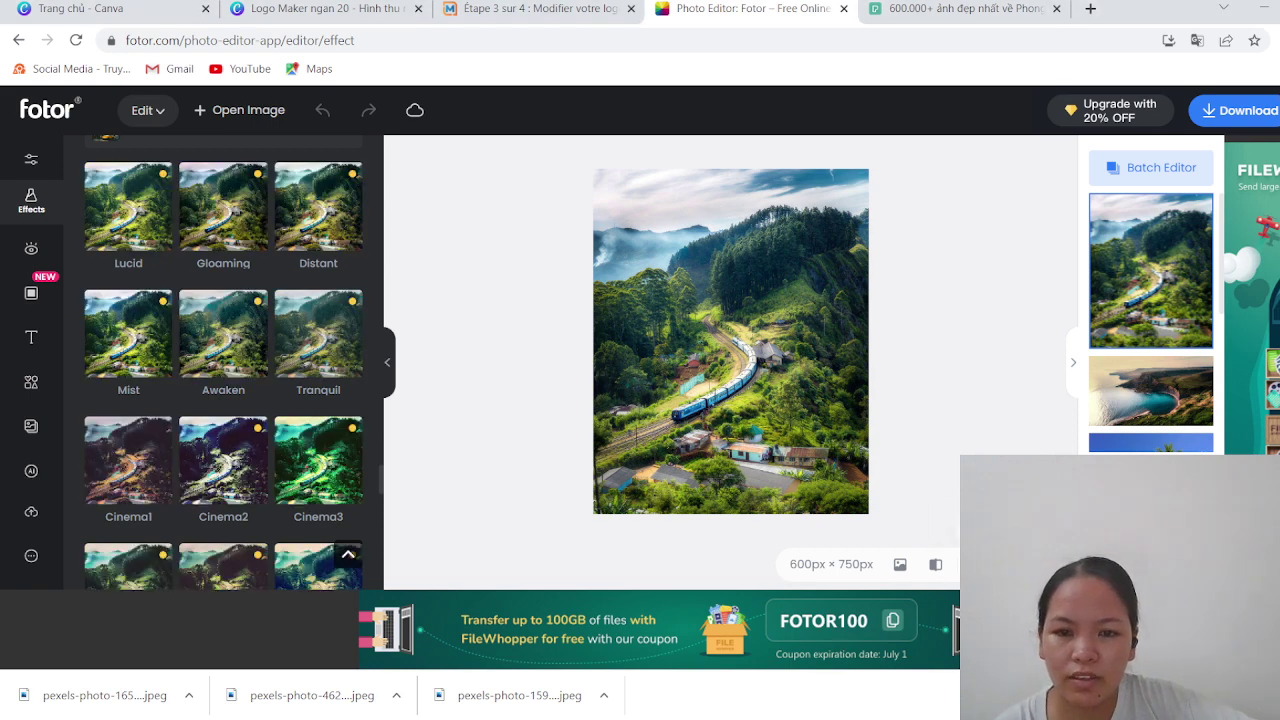
scroll(731, 340, "up", 1)
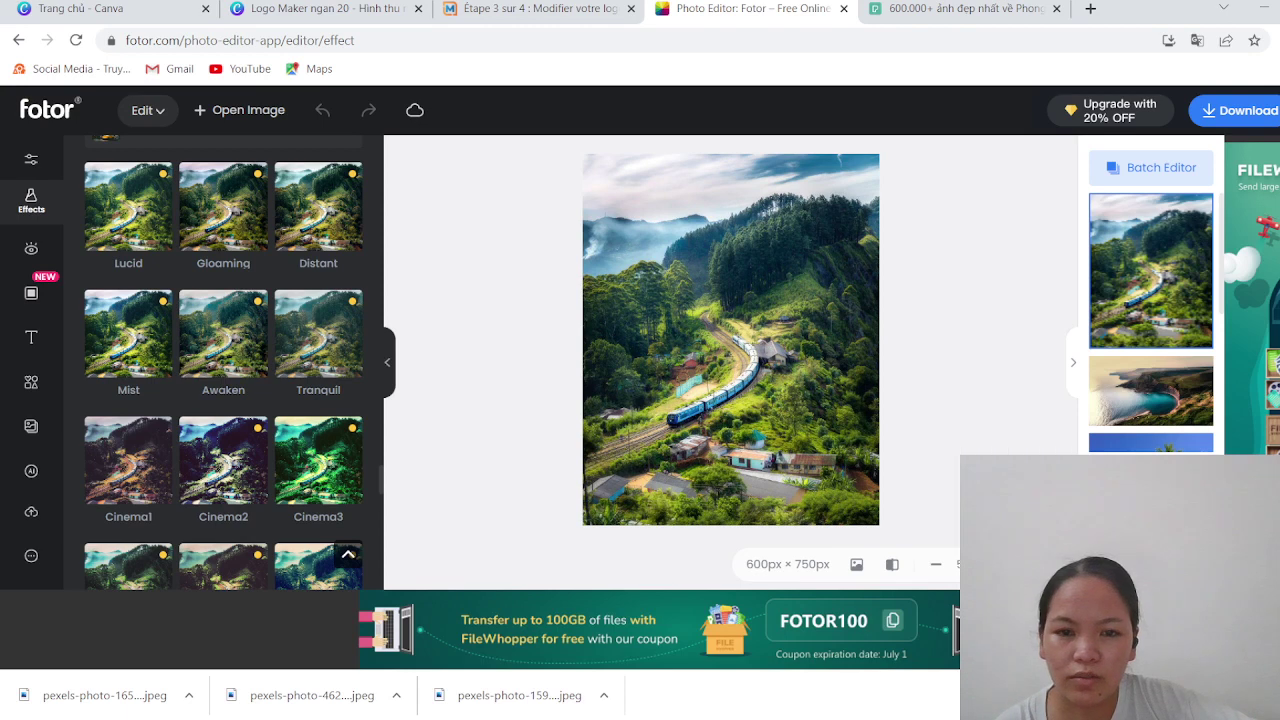
scroll(731, 340, "up", 1)
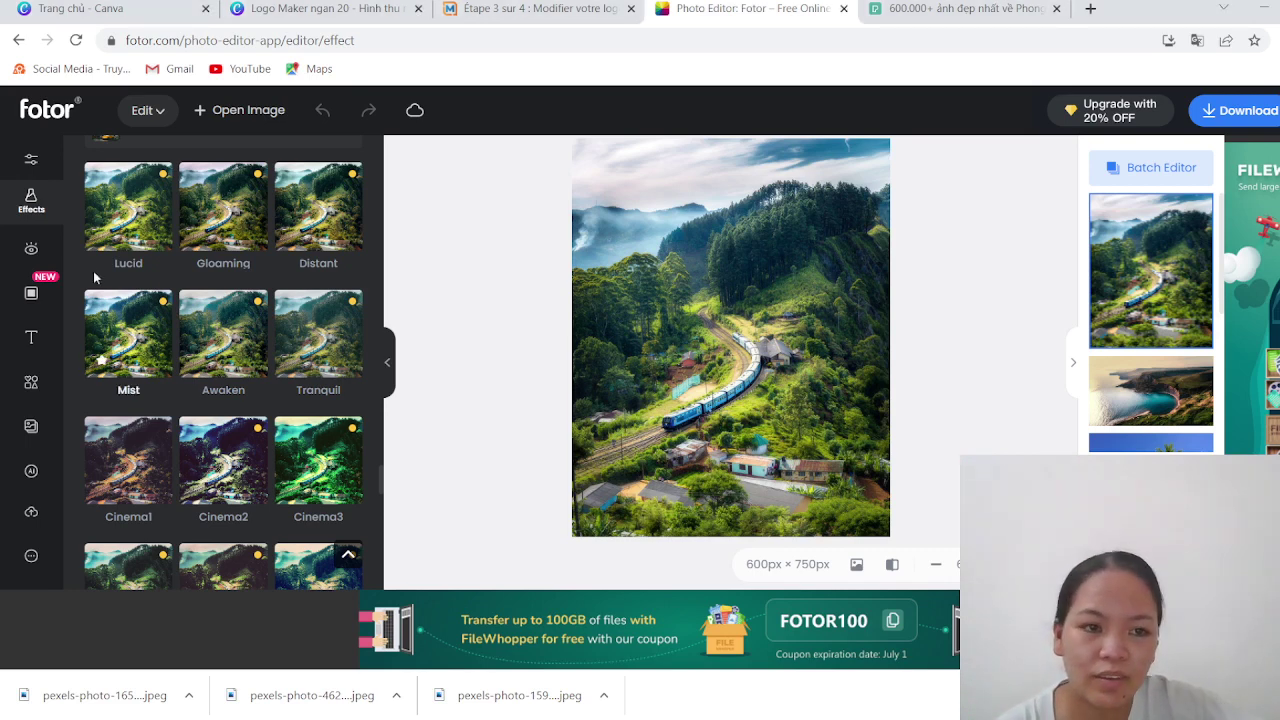
Start cropping the train photo with a freeform frame adjusted to about 570 × 715 px.
left_click(31, 155)
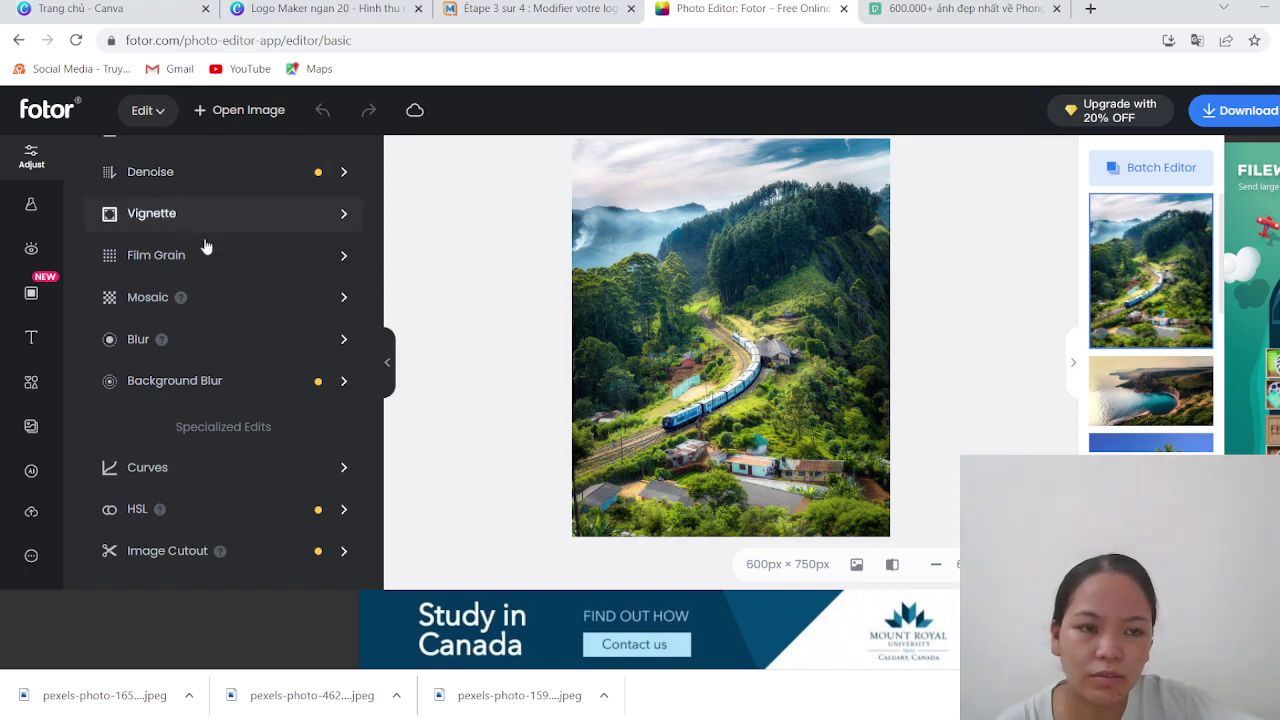
scroll(194, 291, "up", 2)
scroll(190, 288, "up", 5)
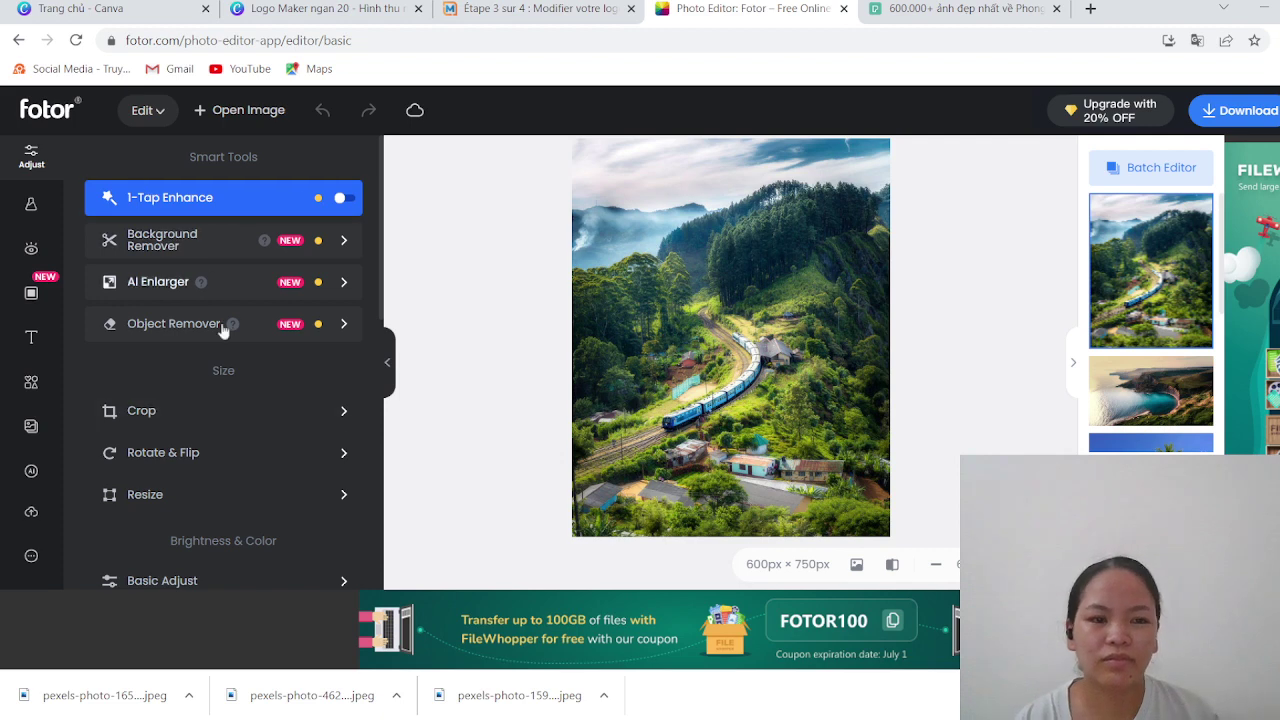
left_click(229, 412)
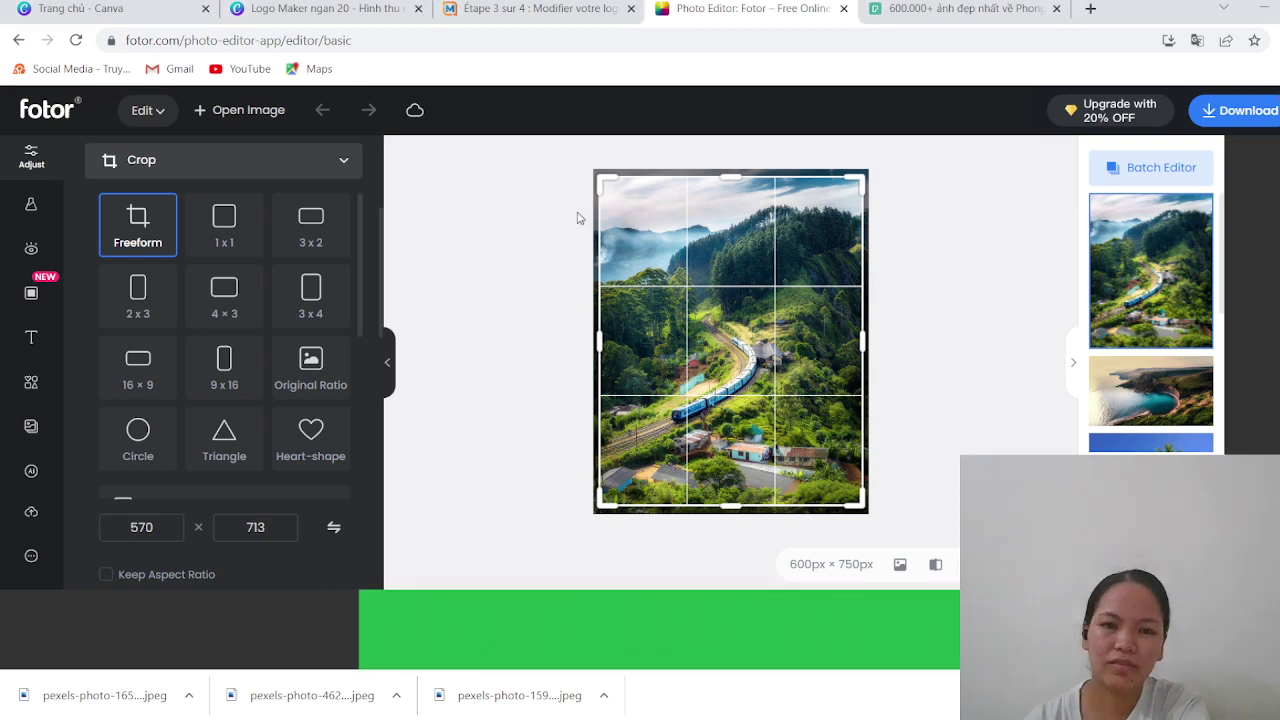
mouse_move(603, 183)
left_mouse_down()
mouse_move(645, 180)
mouse_move(737, 240)
mouse_move(840, 172)
mouse_move(567, 180)
mouse_move(603, 173)
mouse_move(814, 206)
mouse_move(634, 212)
mouse_move(632, 314)
mouse_move(597, 297)
mouse_move(646, 297)
mouse_move(597, 306)
mouse_move(614, 303)
mouse_move(591, 371)
mouse_move(602, 177)
left_mouse_up()
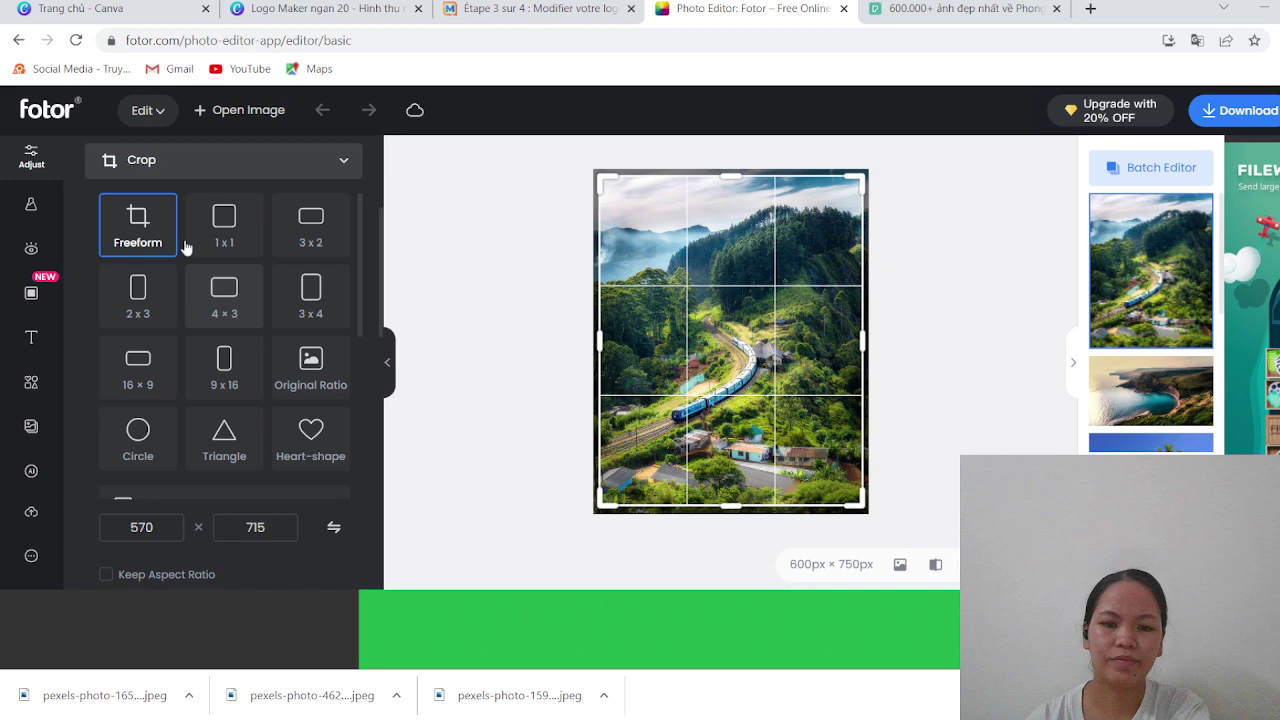
Try the 1 x 1 and 3 x 2 crop ratios, adjusting the 3 x 2 frame to about 572 × 382 px.
left_click(228, 246)
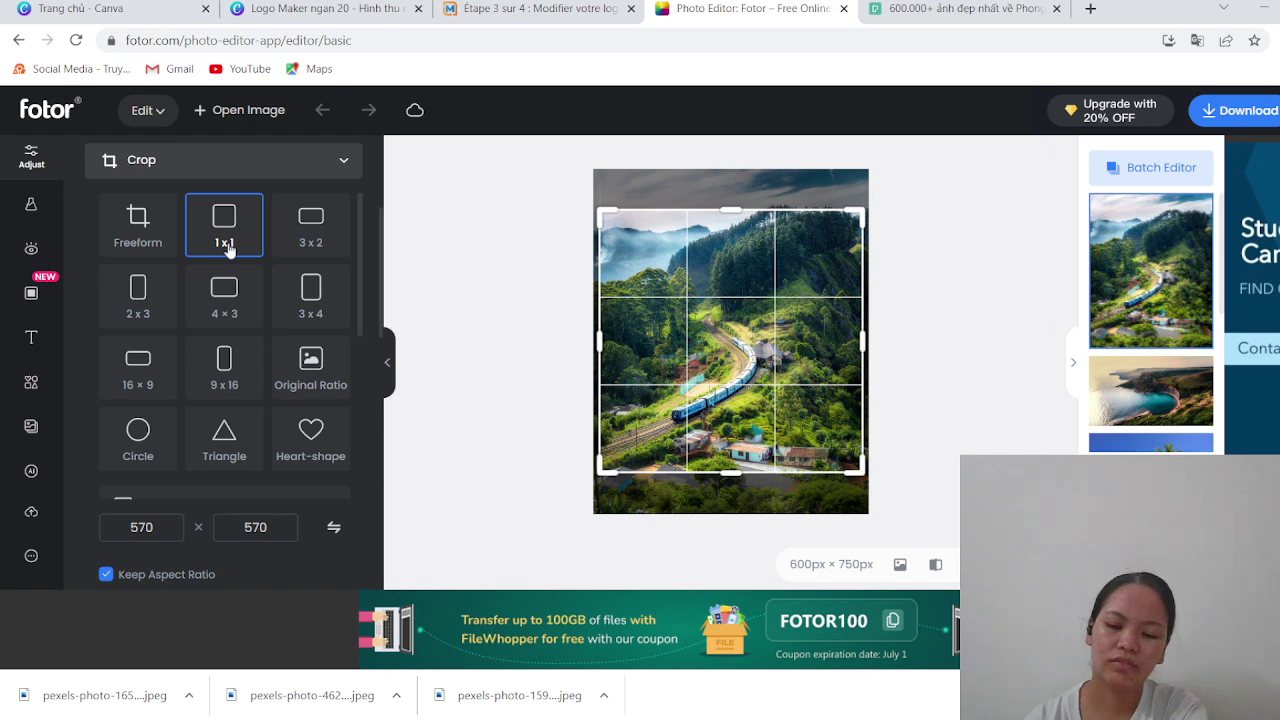
left_click(328, 249)
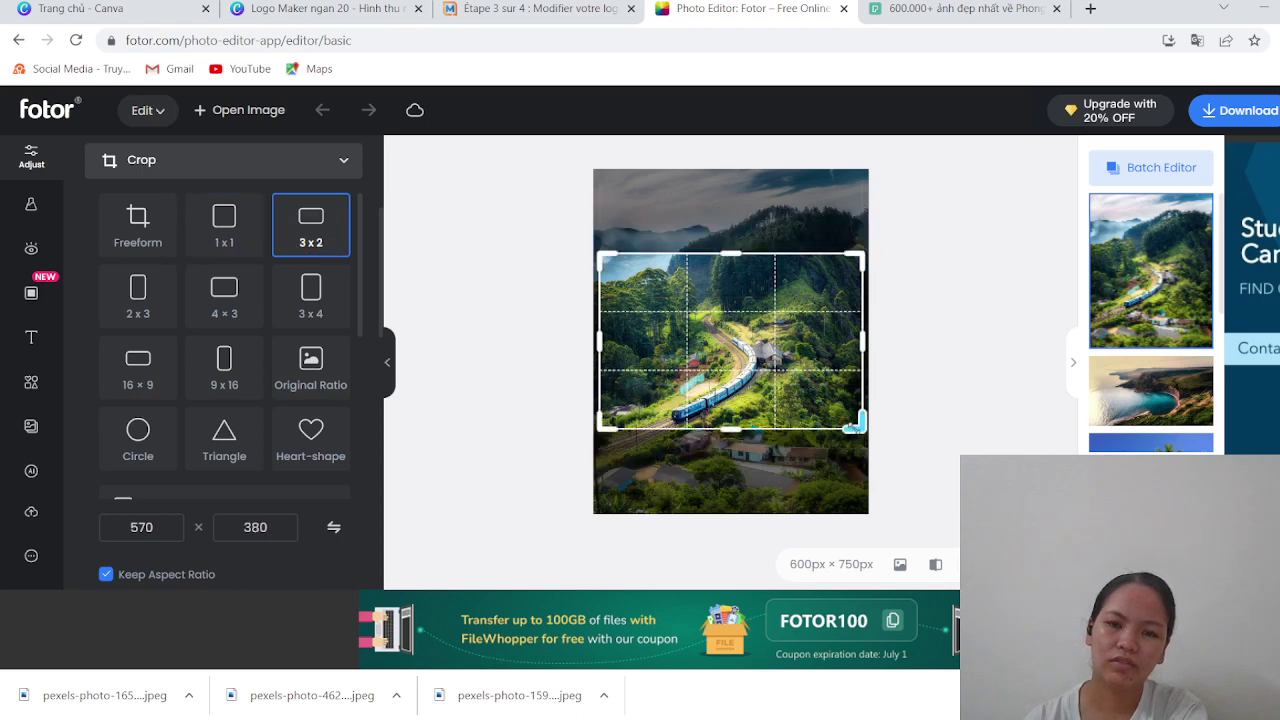
left_click_drag(855, 425, 757, 422)
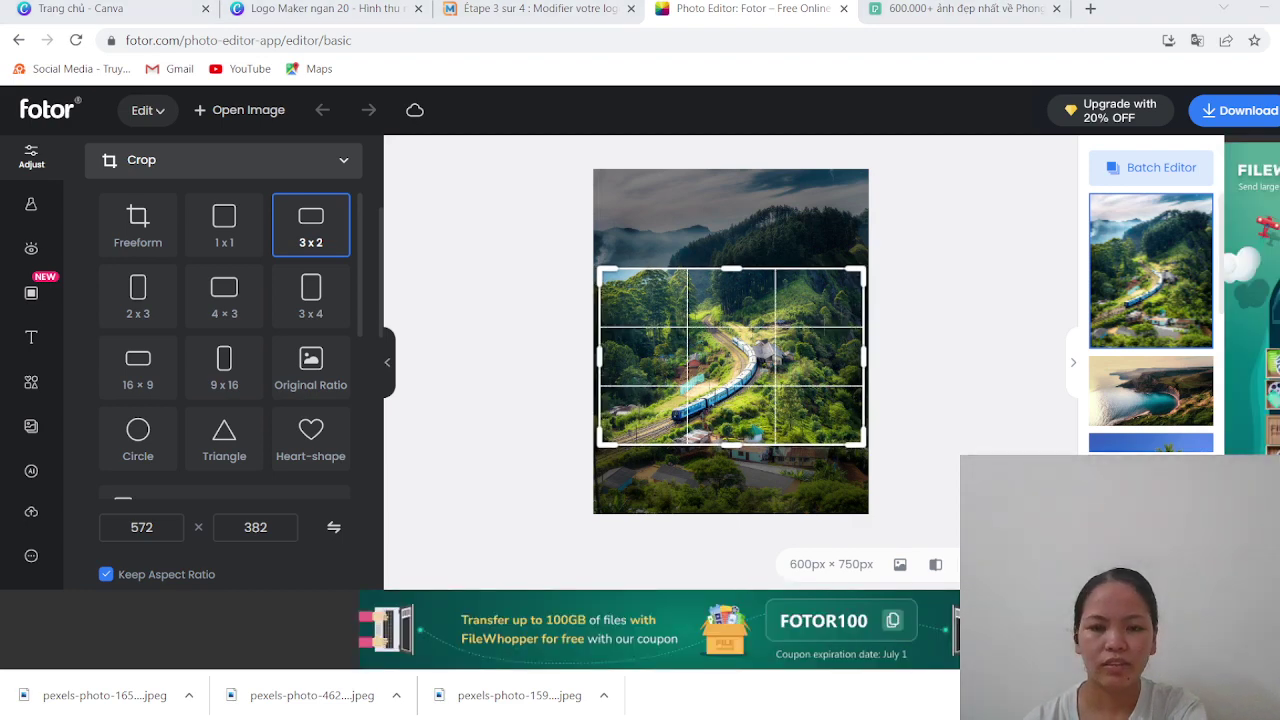
Try the 2 x 3, 4 x 3 and 3 x 4 crop ratios, adjusting the 3 x 4 frame to about 535 × 712 px.
left_click(136, 292)
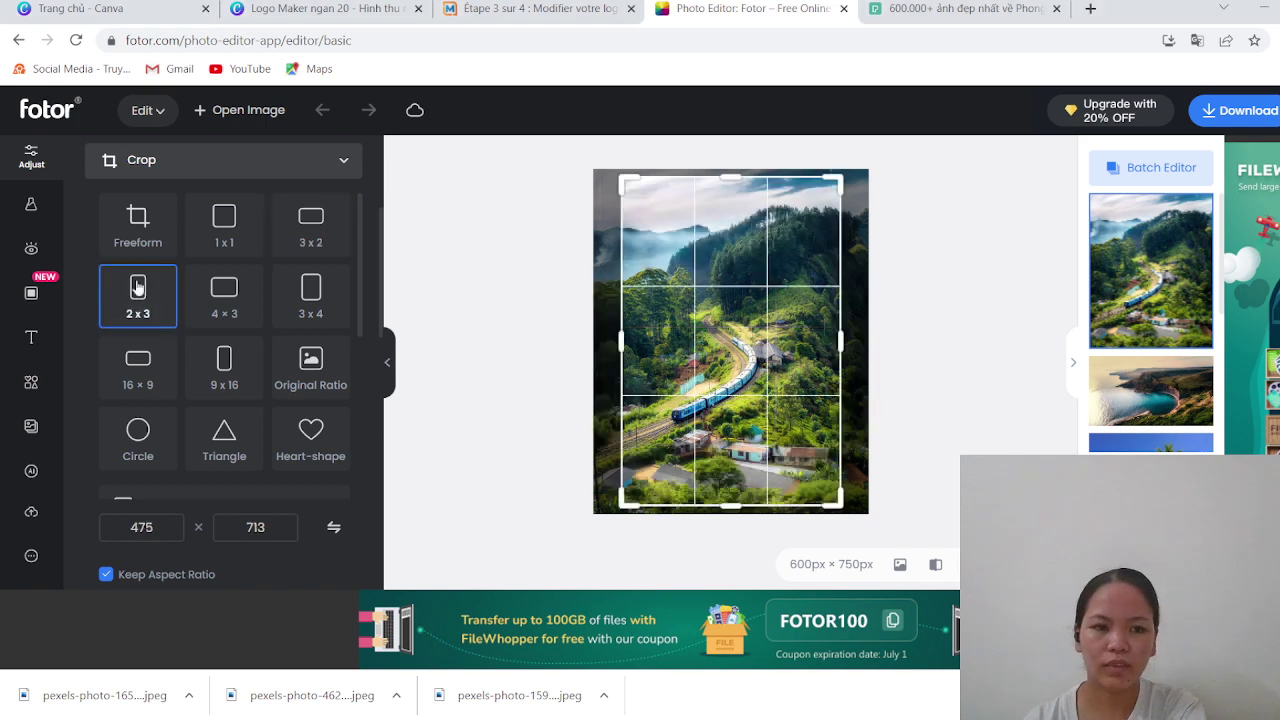
left_click(229, 313)
left_click(328, 318)
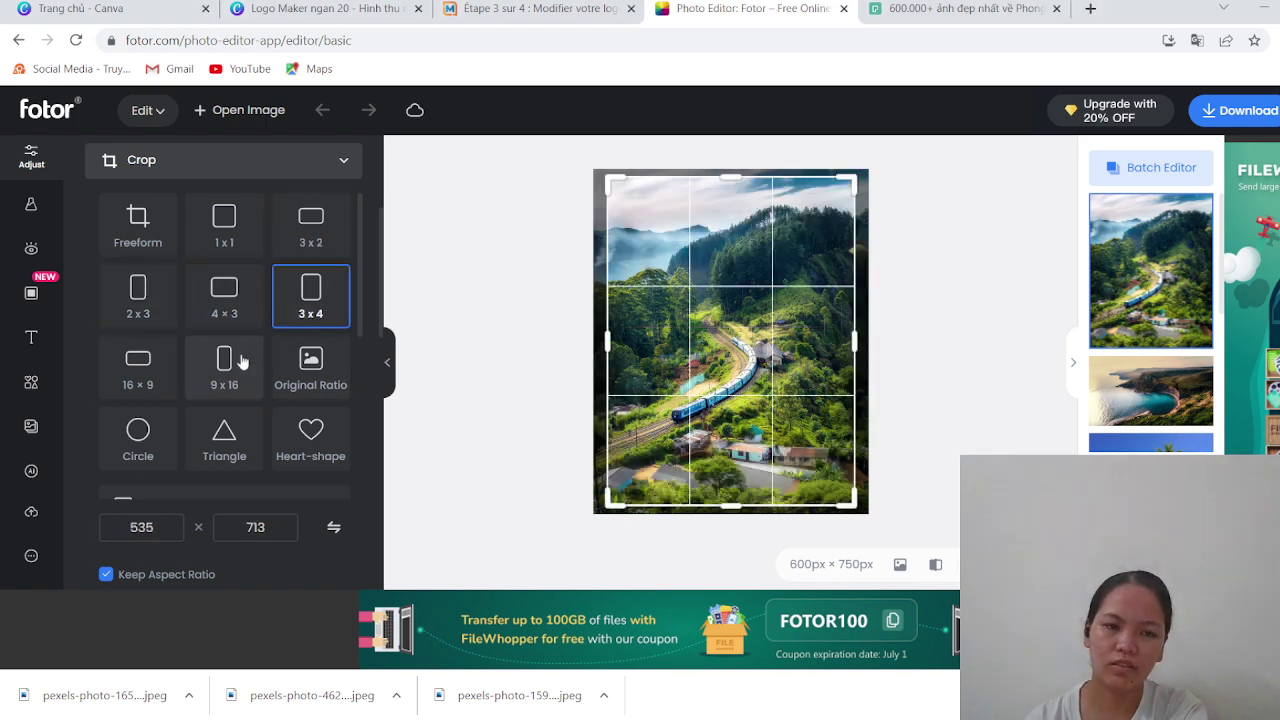
scroll(160, 320, "down", 1)
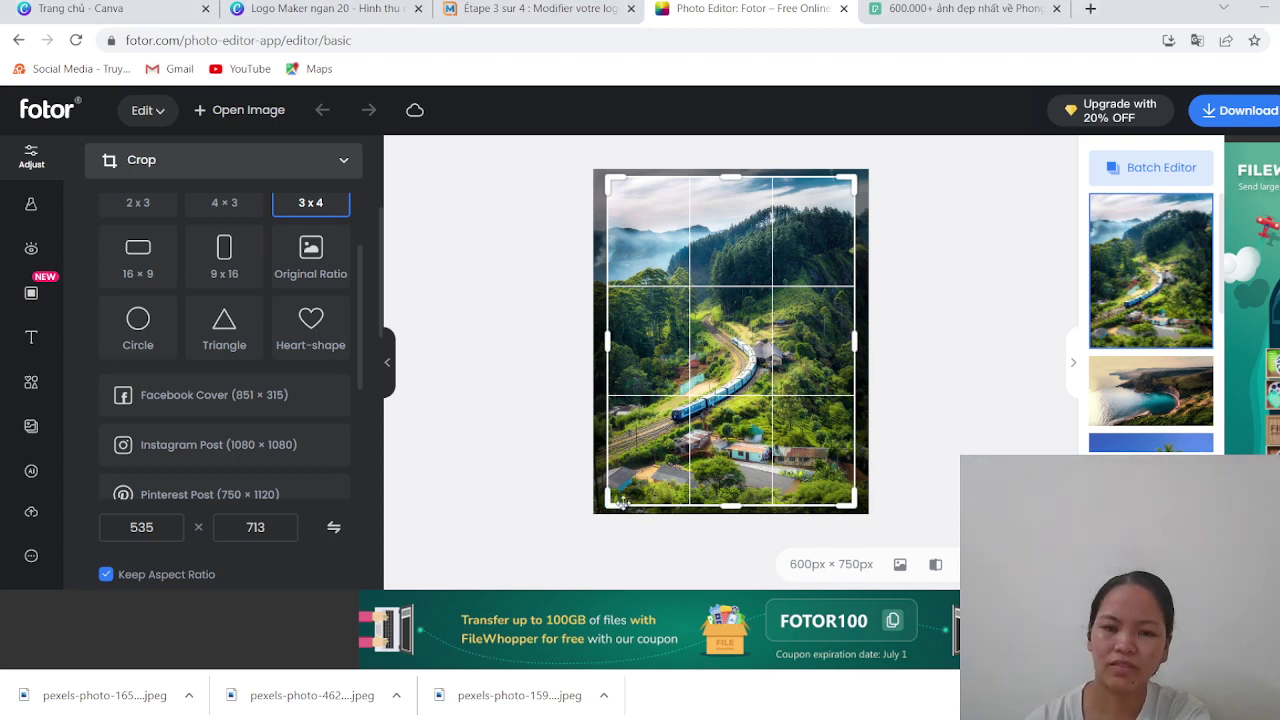
left_click_drag(610, 502, 612, 540)
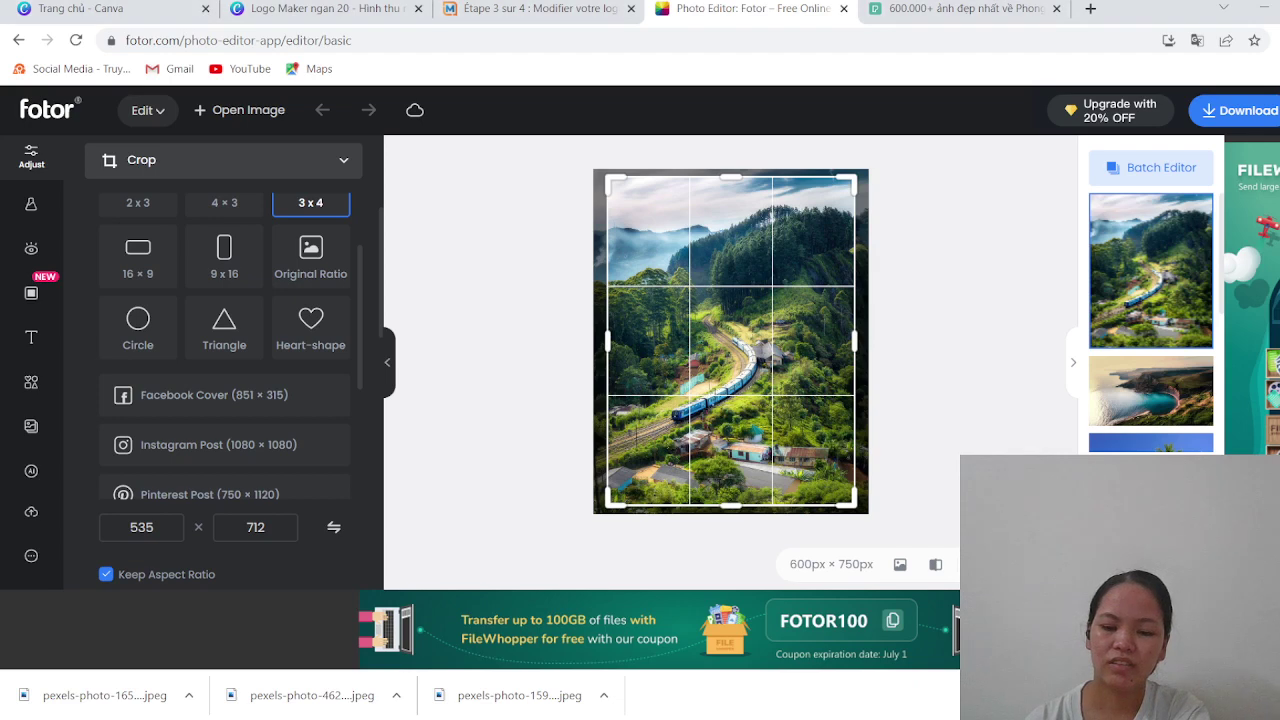
Try the 16 x 9, Original Ratio and 9 x 16 crops, followed by the circle and triangle crop shapes.
left_click(153, 268)
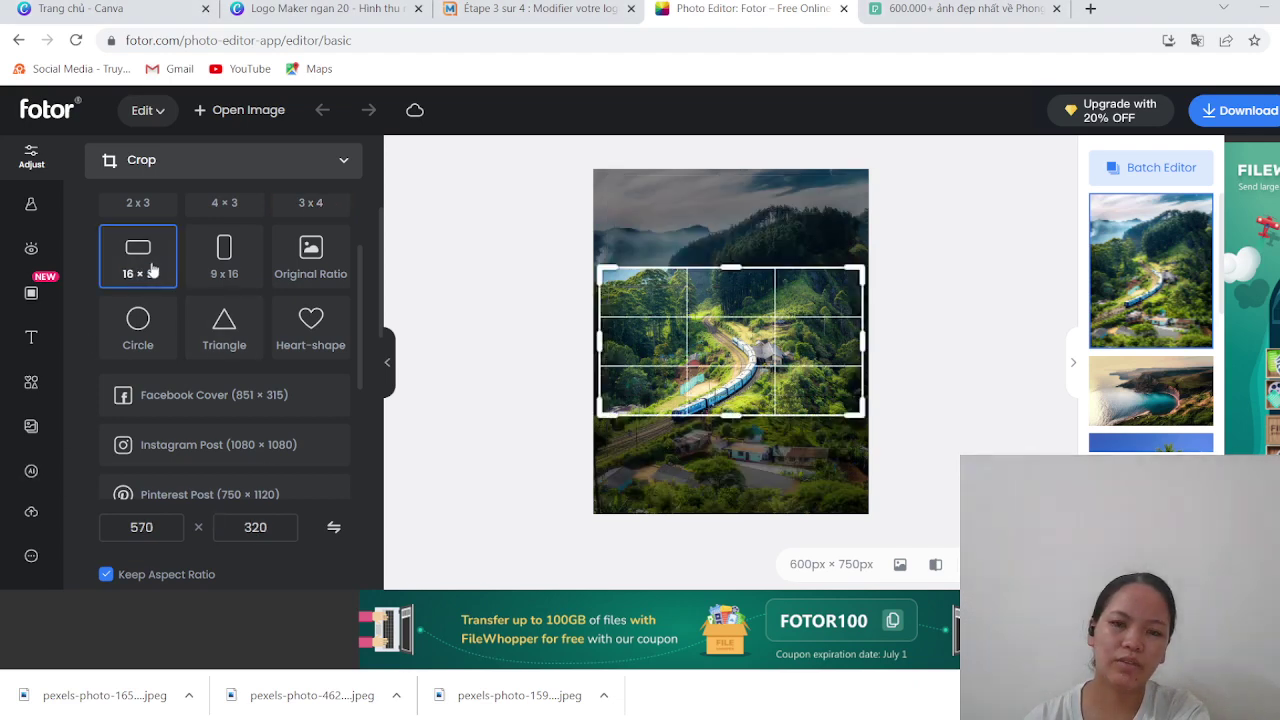
left_click(212, 268)
left_click(328, 272)
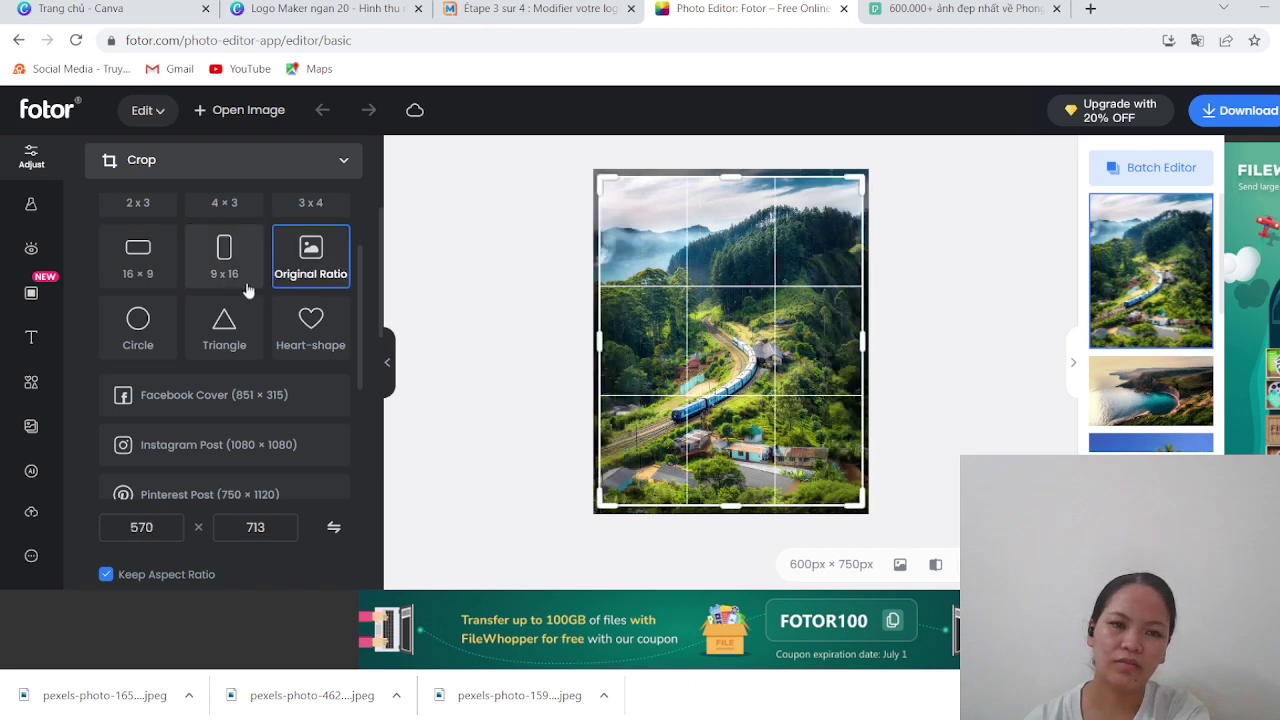
left_click(233, 287)
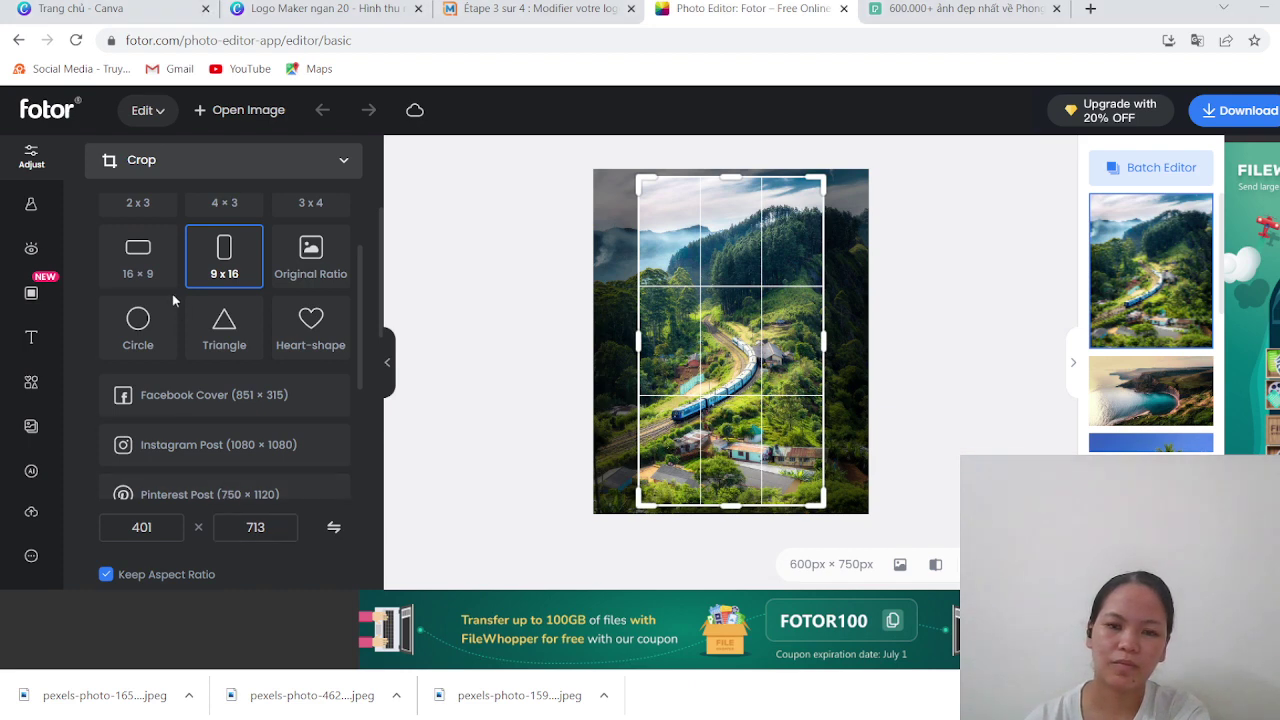
left_click(174, 318)
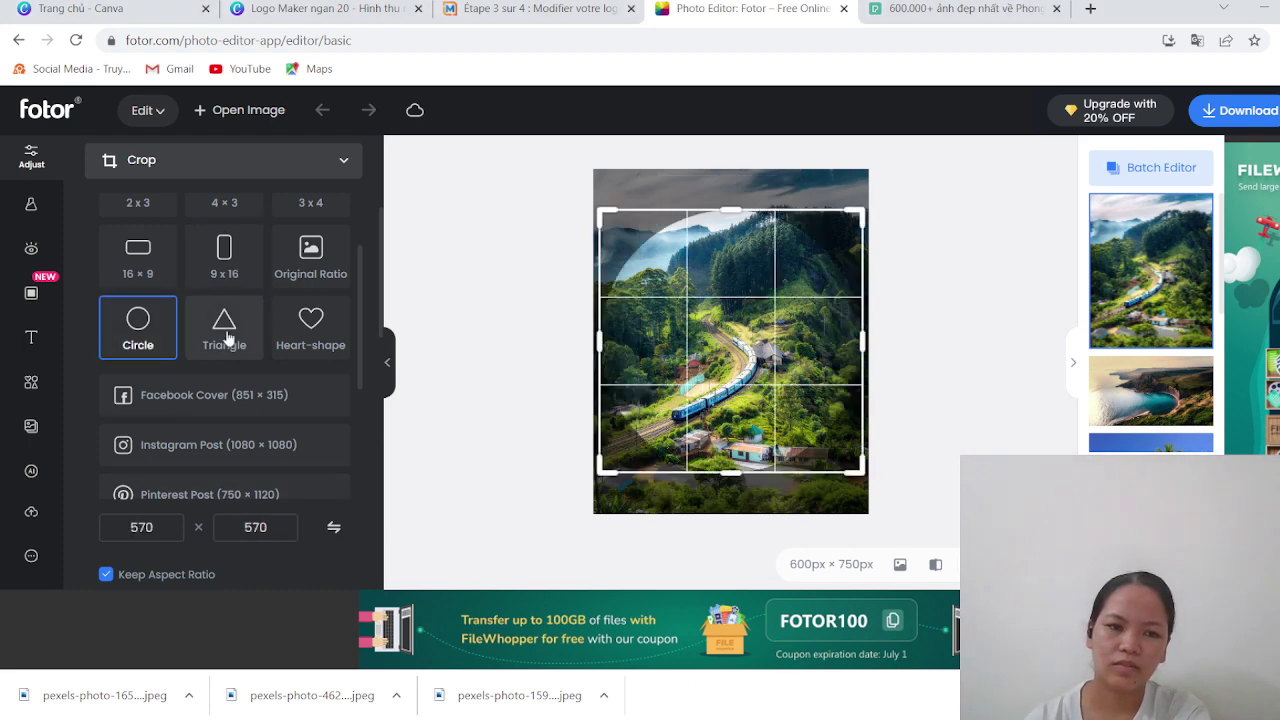
left_click(224, 330)
Look through the remaining crop presets, discard the unapplied triangle crop and open the Rotate & Flip tools.
scroll(290, 430, "down", 3)
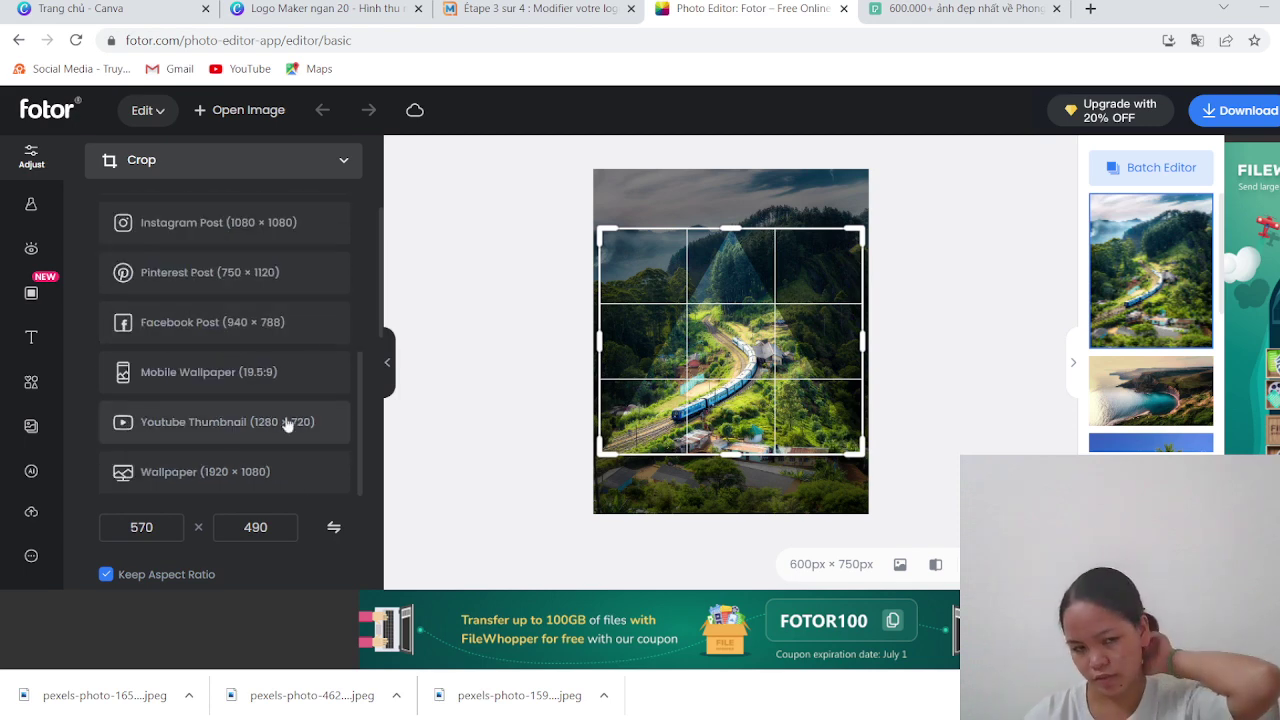
scroll(284, 422, "down", 2)
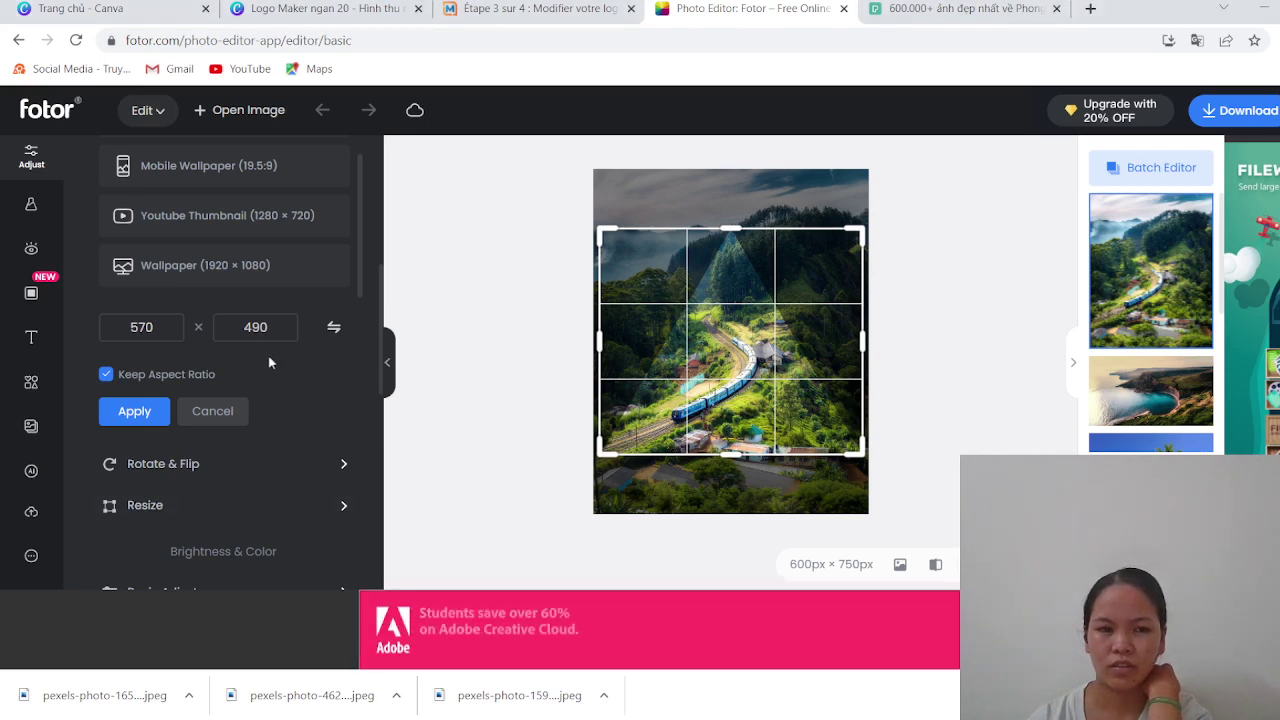
scroll(279, 383, "down", 1)
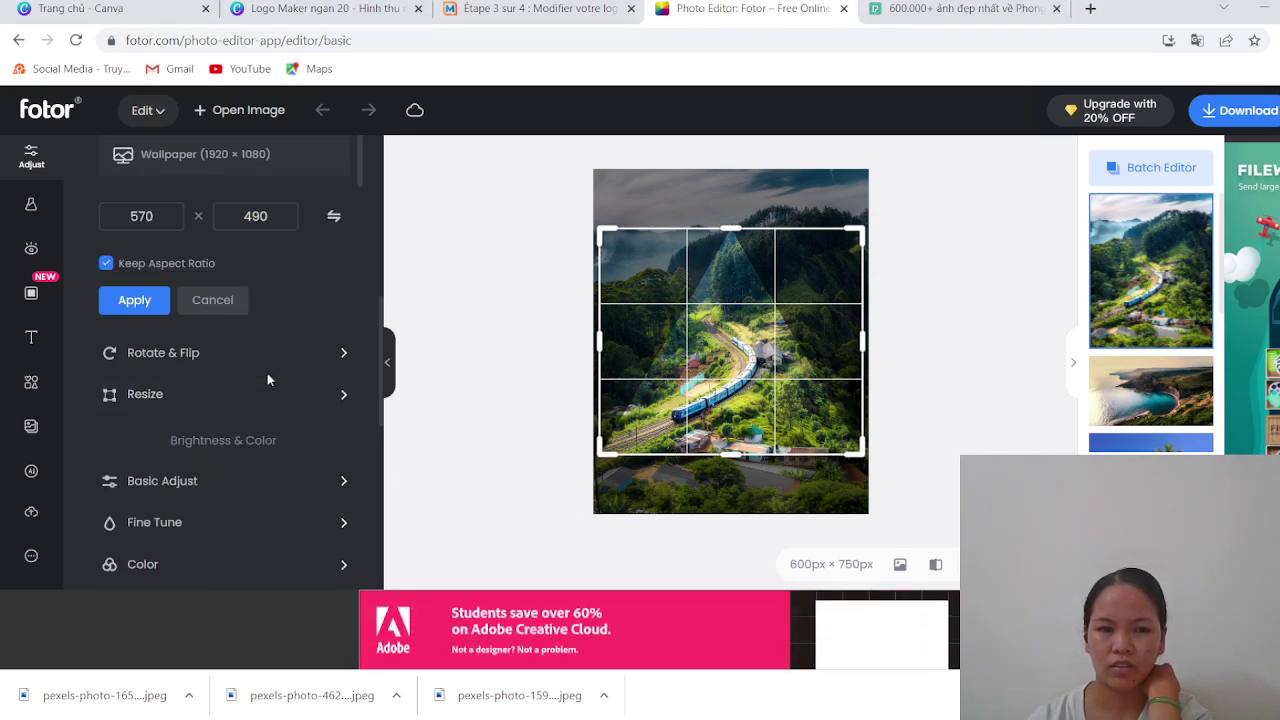
left_click(259, 366)
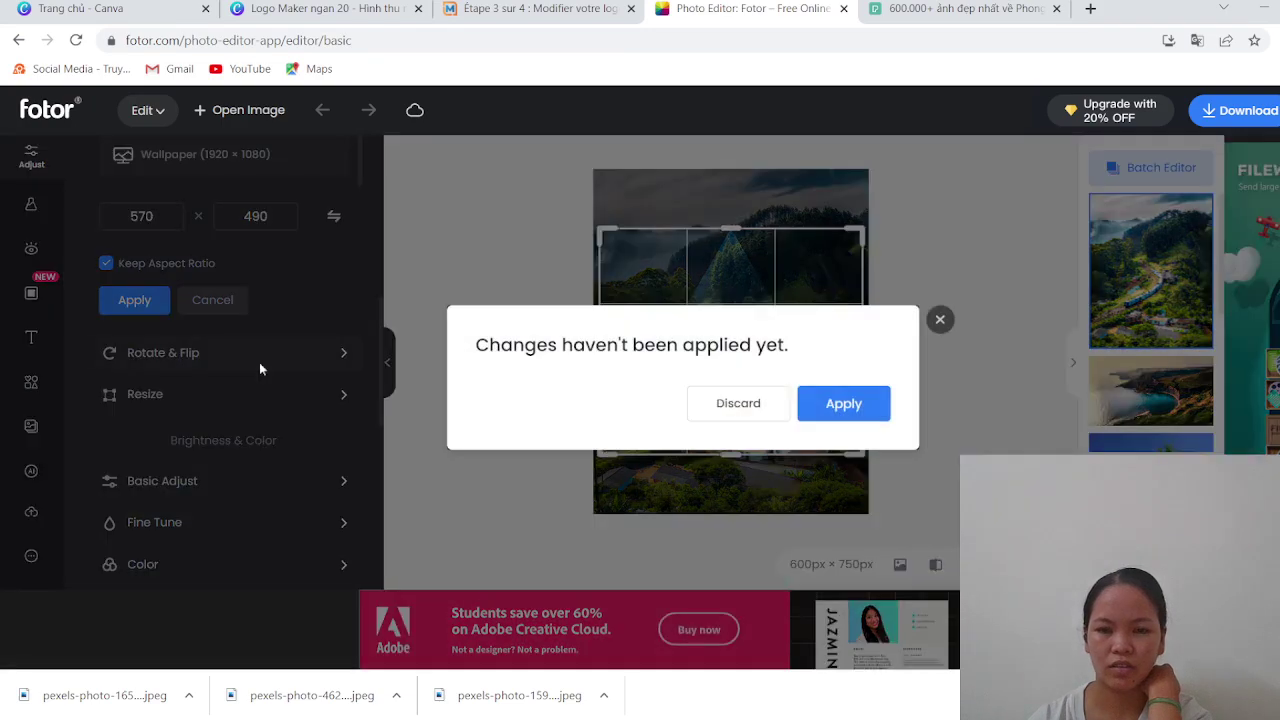
left_click(751, 404)
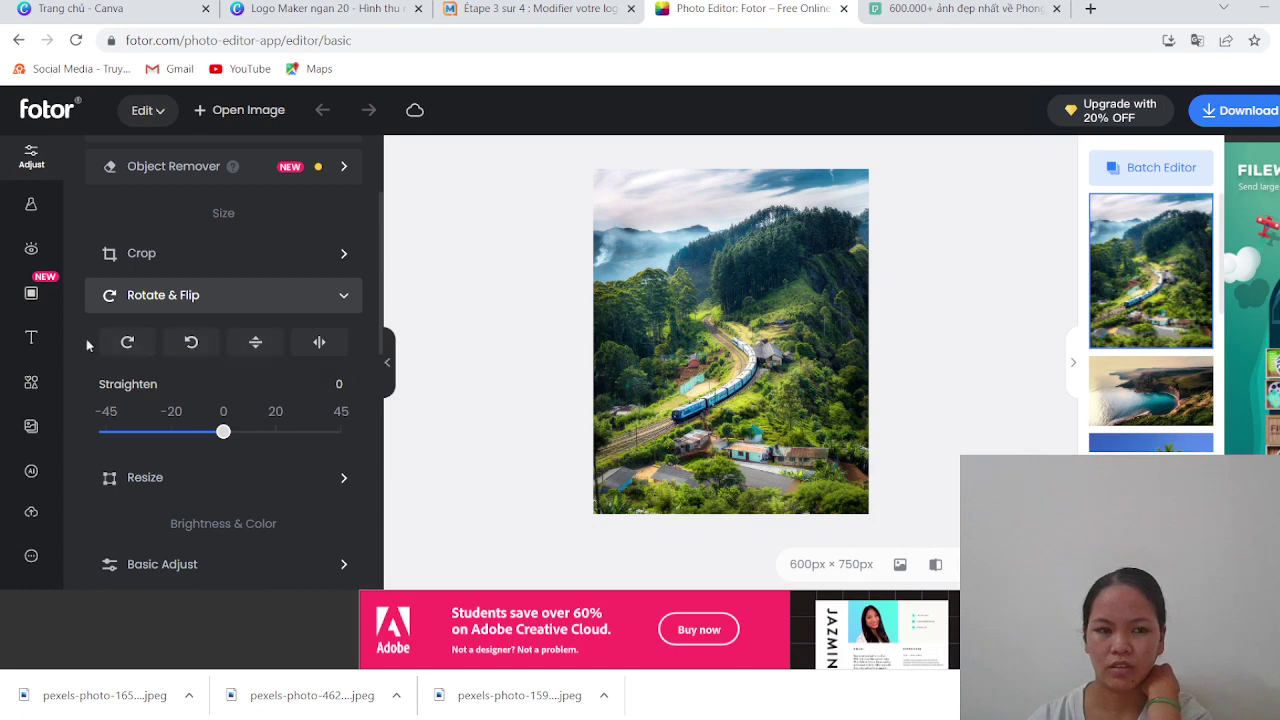
Rotate the train photo clockwise in four 90-degree turns, completing a full rotation.
left_click(127, 342)
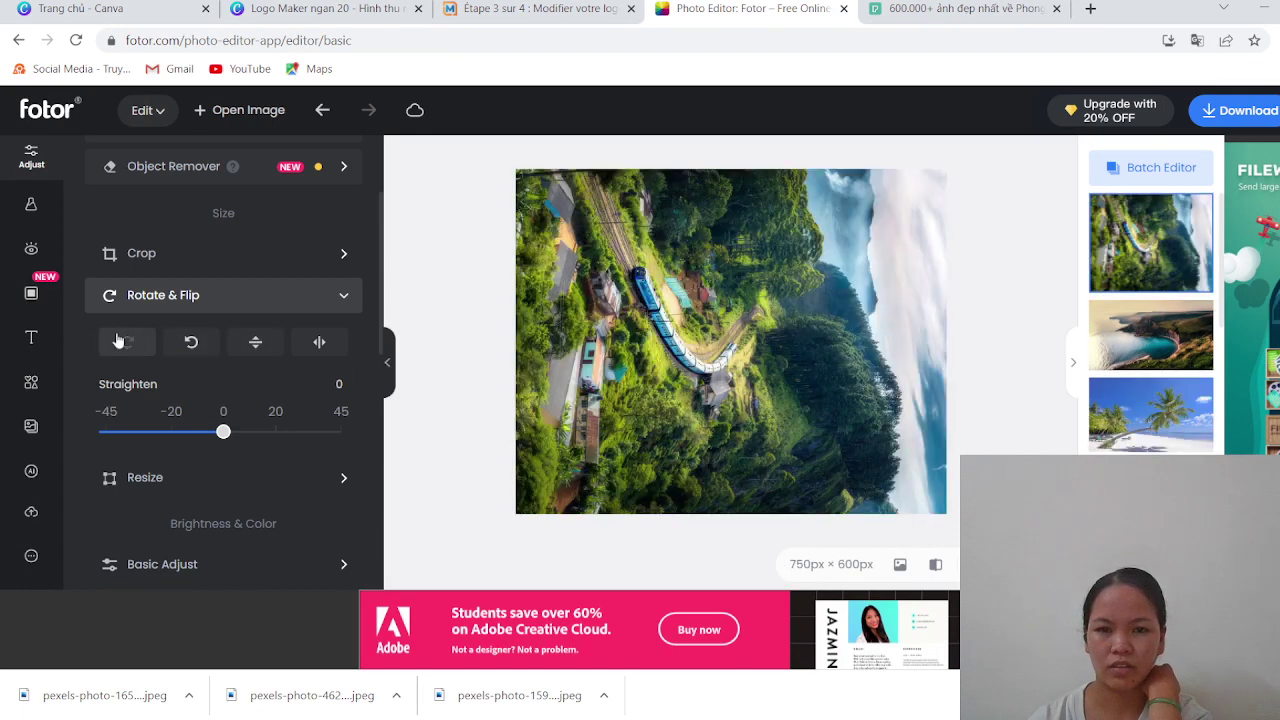
left_click(120, 342)
left_click(123, 342)
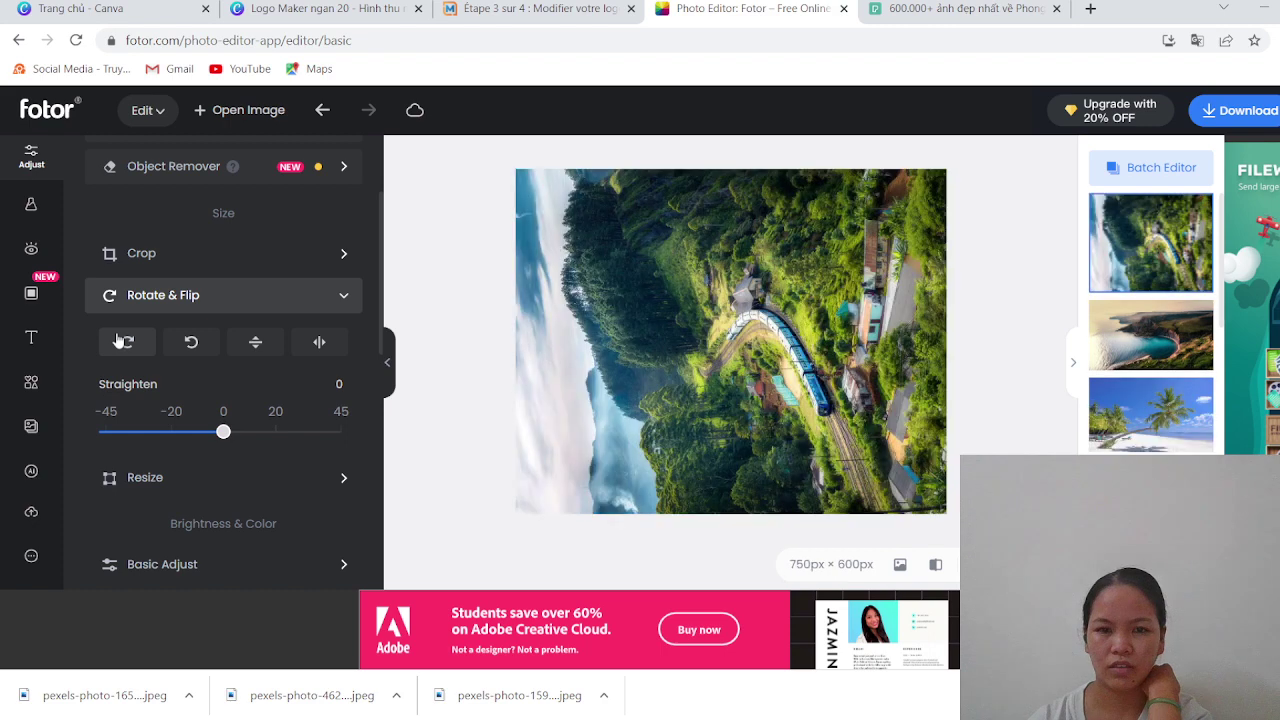
left_click(124, 342)
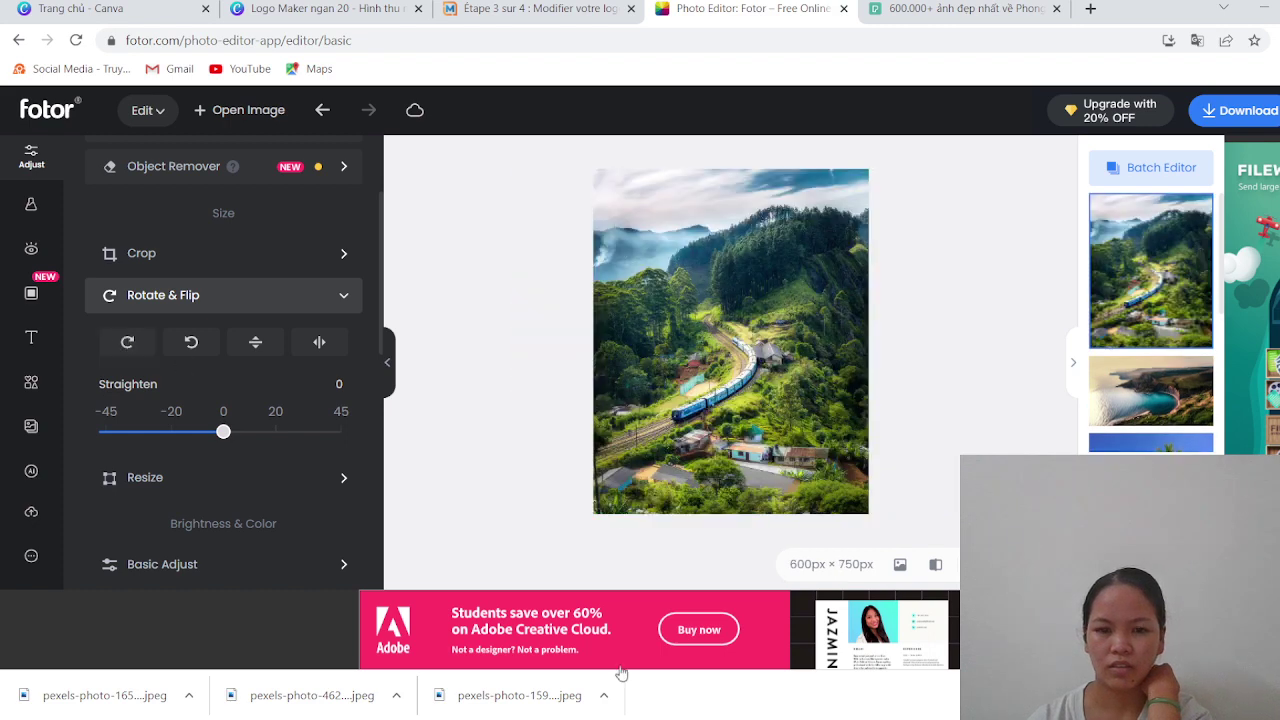